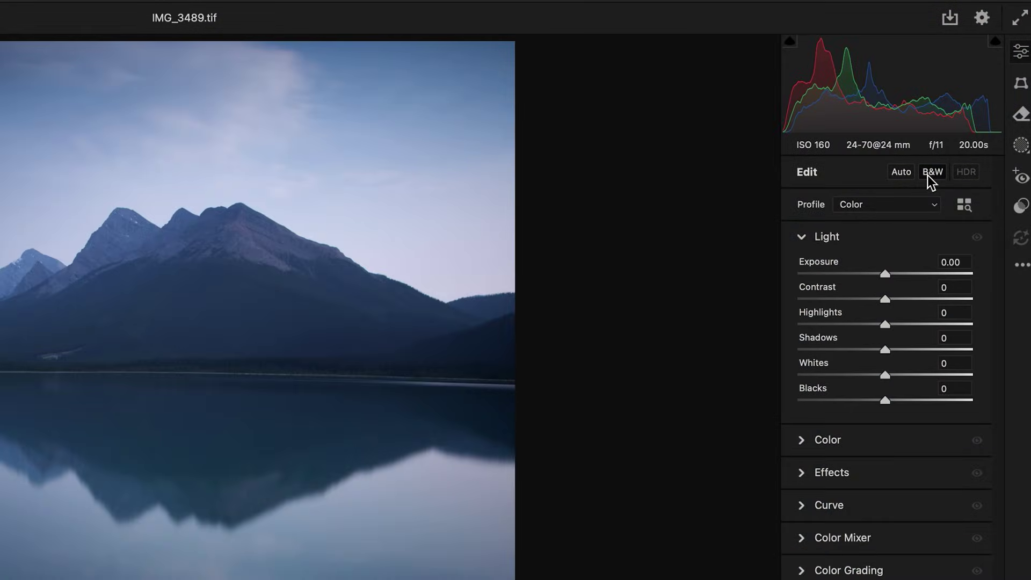
- Convert the lake photo to black and white with the Monochrome profile
click(933, 172)
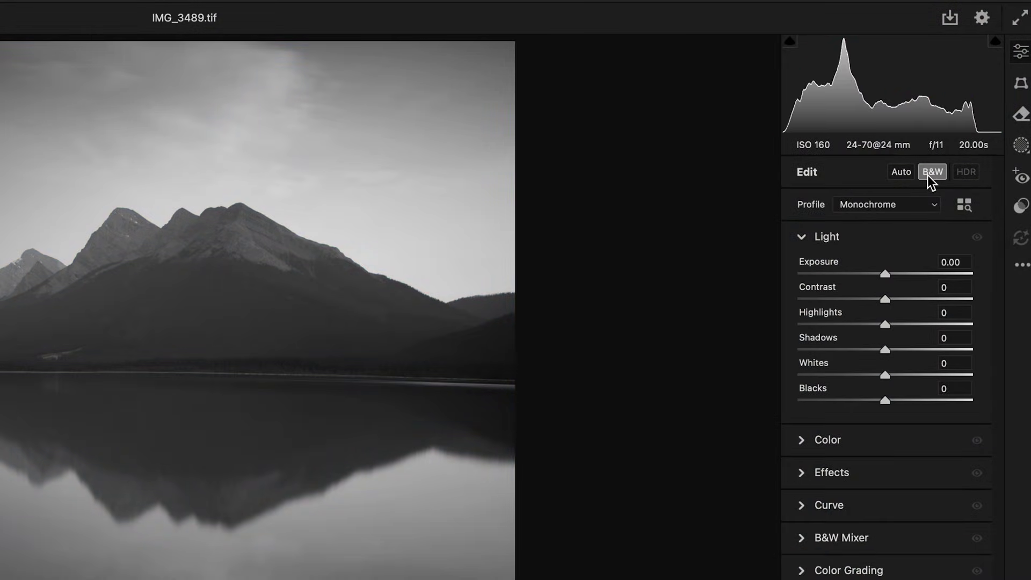
drag(779, 249, 762, 250)
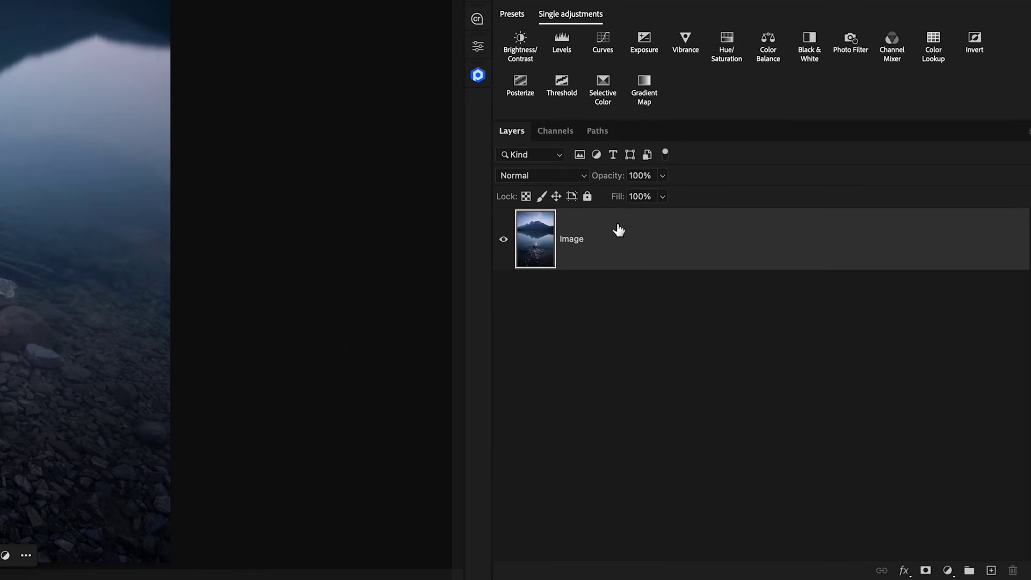
- Convert the Image layer to a smart object and open it in the Camera Raw Filter
right_click(609, 231)
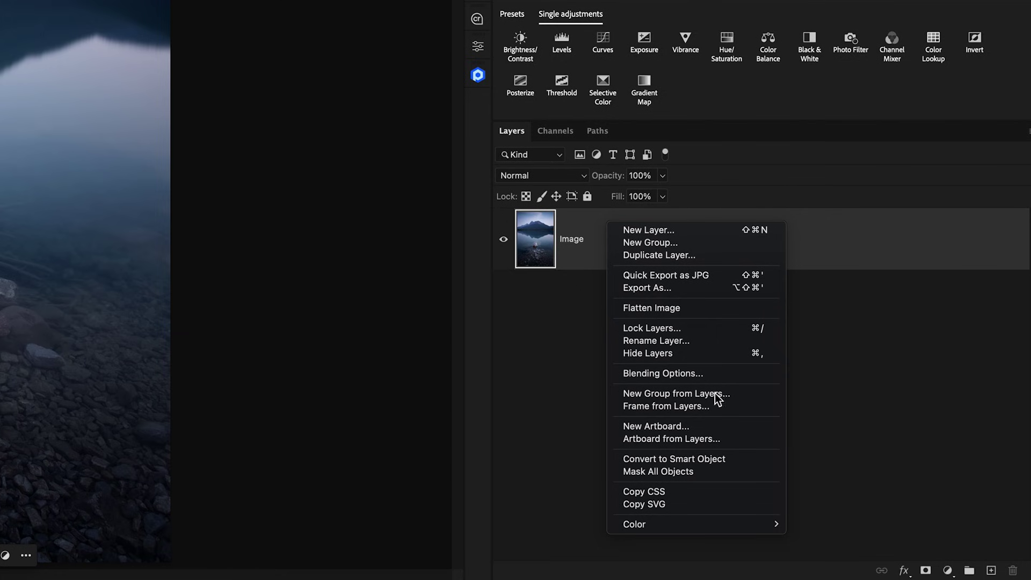
click(728, 458)
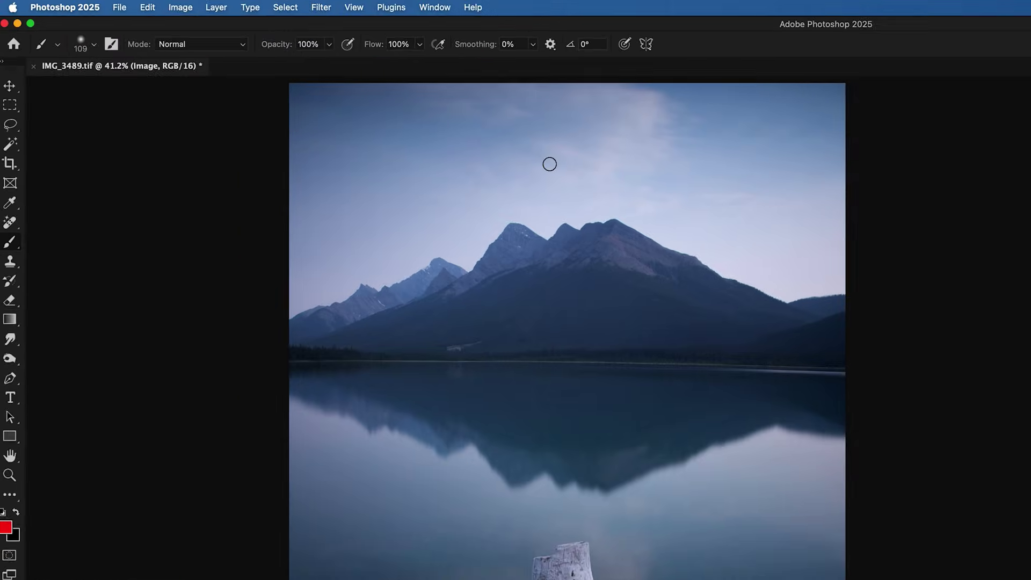
click(321, 12)
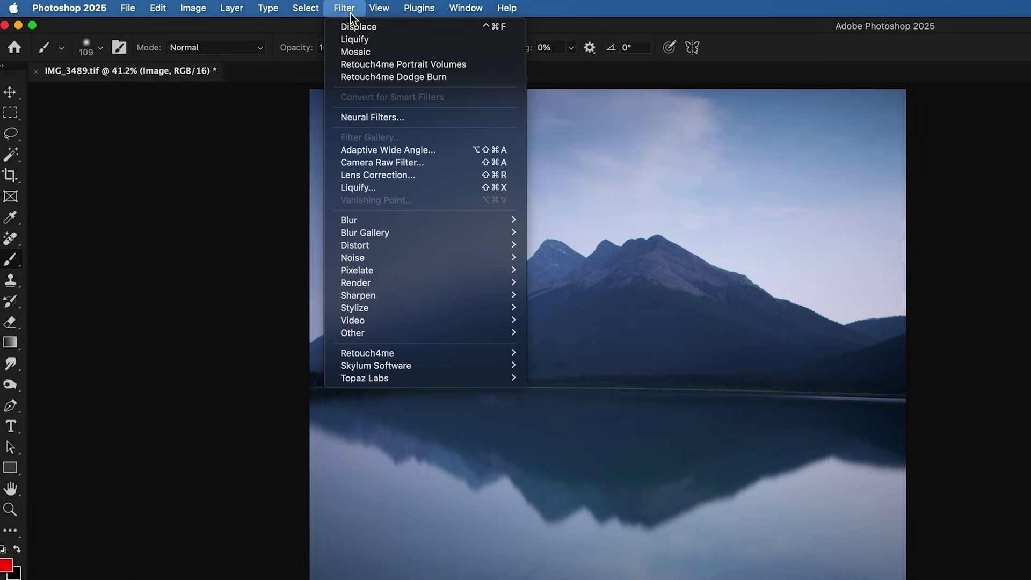
click(428, 163)
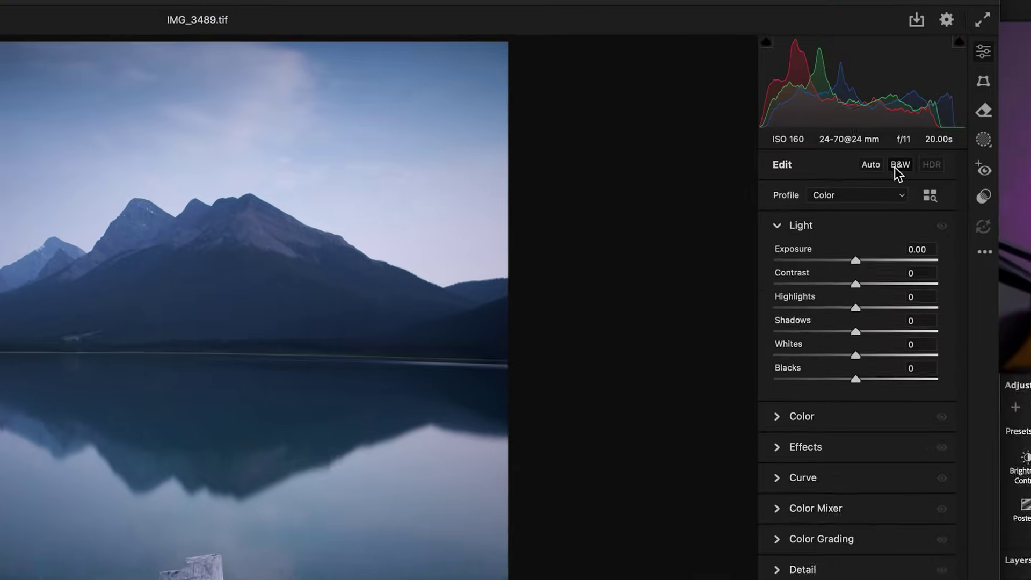
- Switch the photo to black and white, with Contrast +17, Highlights +10, Shadows -9, Whites +25 and Blacks -53
click(900, 166)
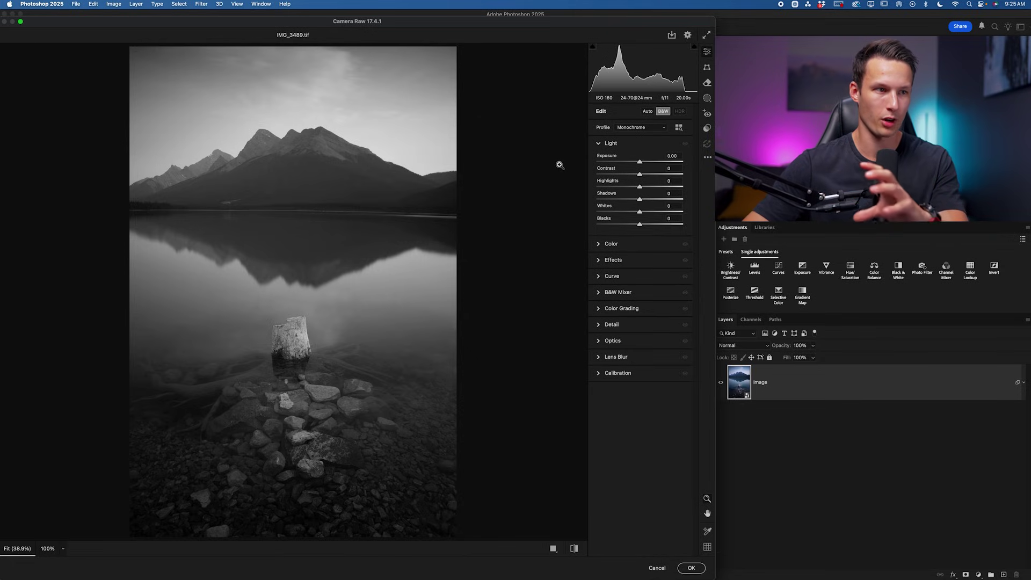
drag(639, 225, 617, 225)
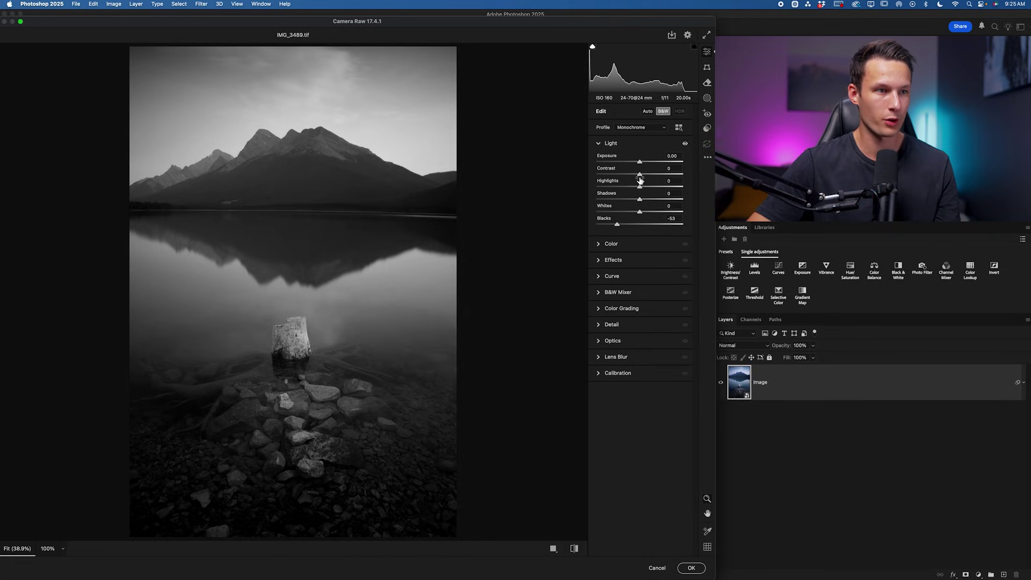
mouse_move(643, 178)
mouse_down()
mouse_move(646, 208)
mouse_move(636, 200)
mouse_move(645, 187)
mouse_up()
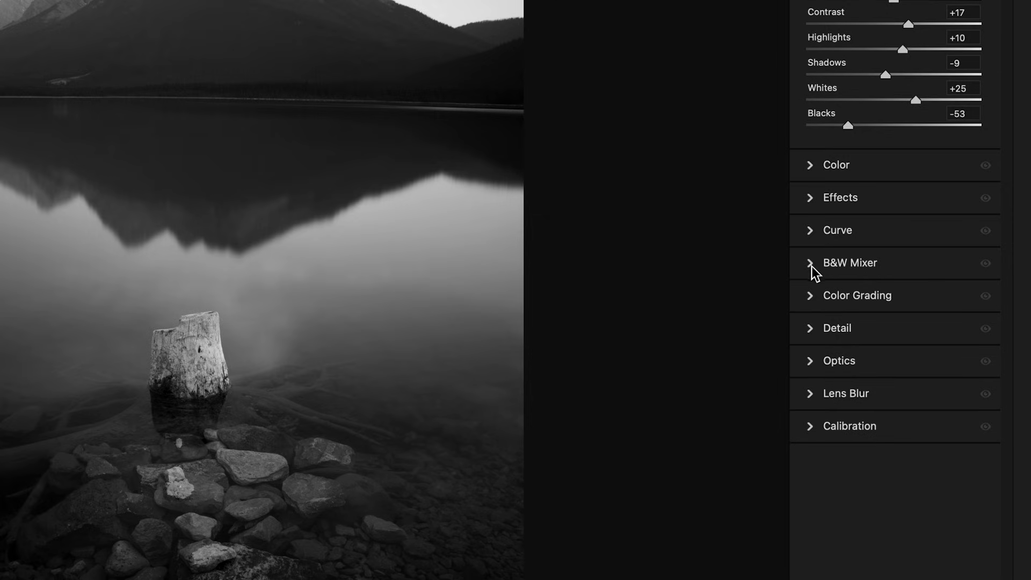
- In the B&W Mixer, set Aquas to +22 and Blues to -6, leaving the other colors at 0
click(811, 266)
drag(893, 160, 930, 163)
drag(859, 164, 910, 164)
double_click(909, 164)
mouse_move(894, 287)
mouse_down()
mouse_move(913, 292)
mouse_move(900, 290)
mouse_move(924, 266)
mouse_move(886, 290)
mouse_move(905, 287)
mouse_move(881, 287)
mouse_up()
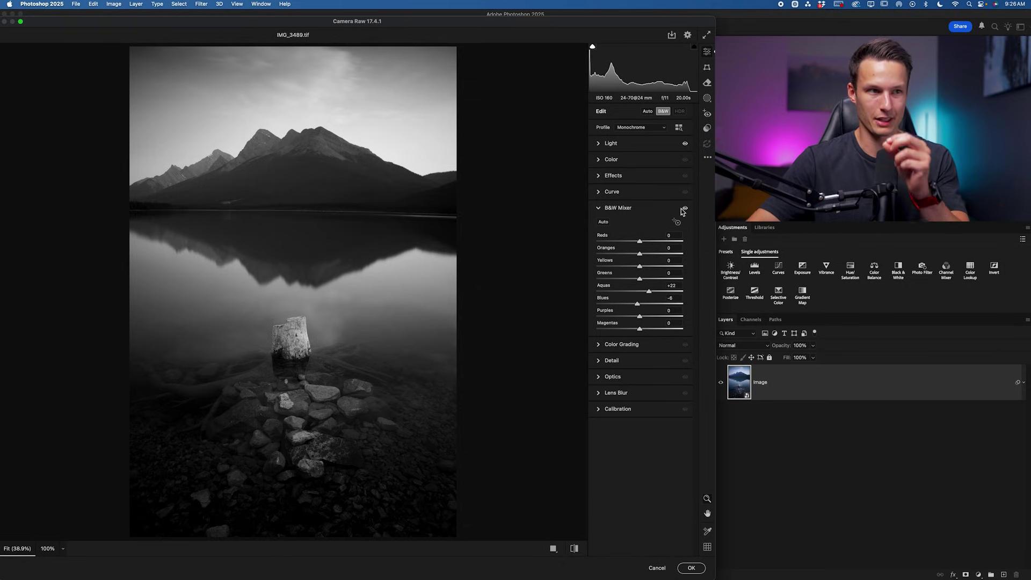
- Create a Sky mask and set its Exposure to -0.55, Whites to +65 and Blacks to -43
click(707, 99)
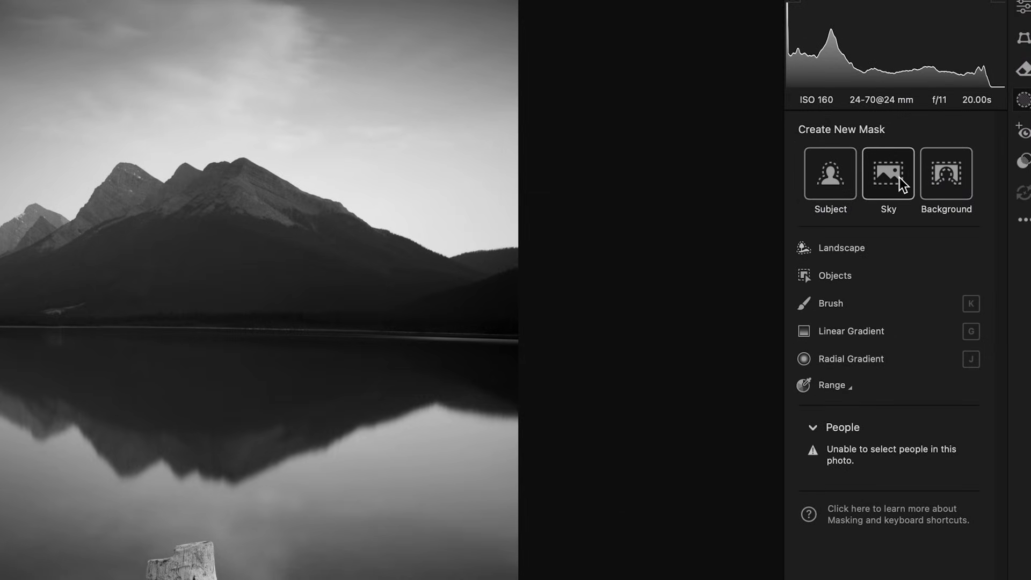
click(884, 172)
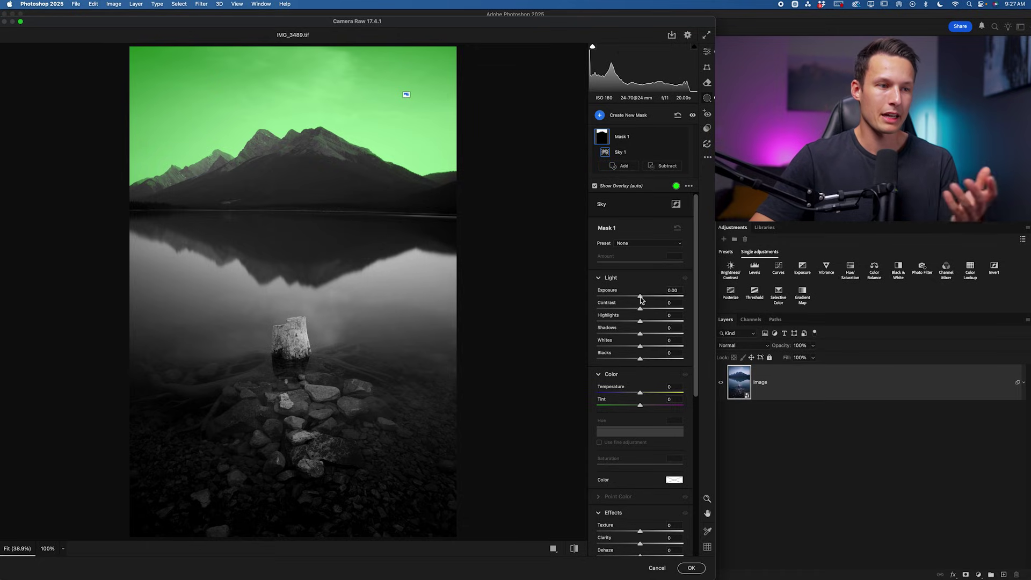
drag(642, 300, 645, 295)
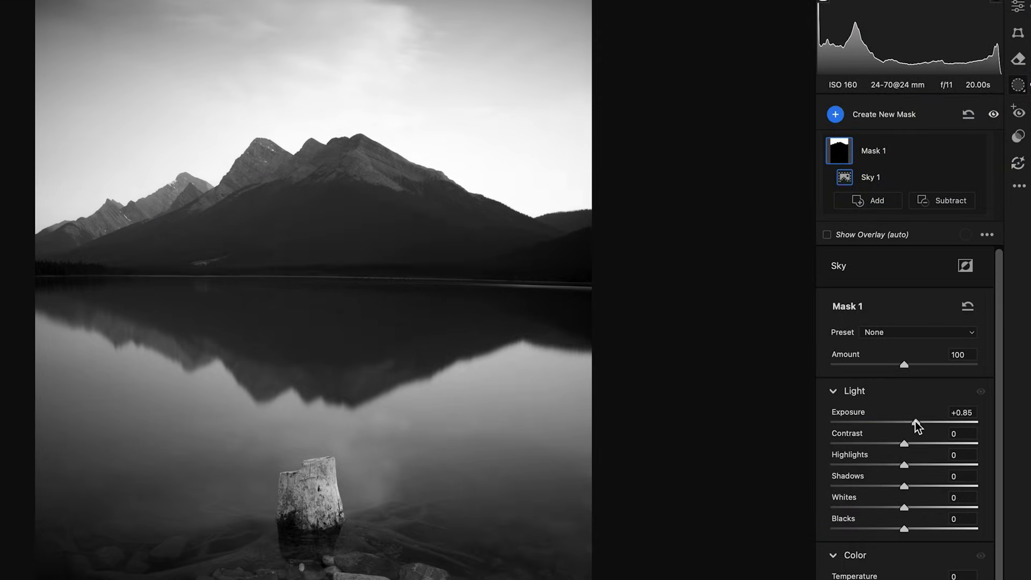
drag(915, 421, 896, 421)
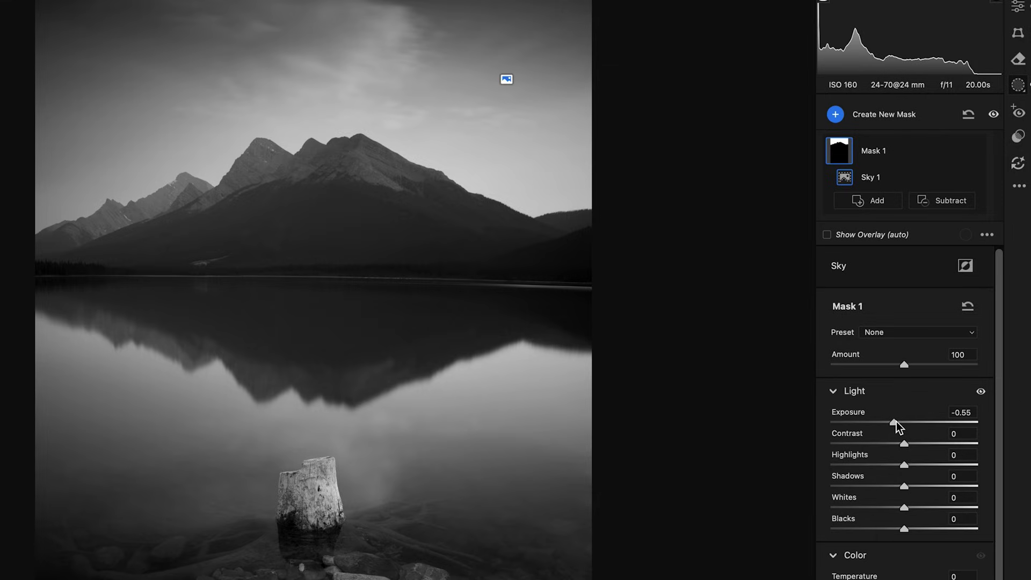
drag(904, 530, 949, 508)
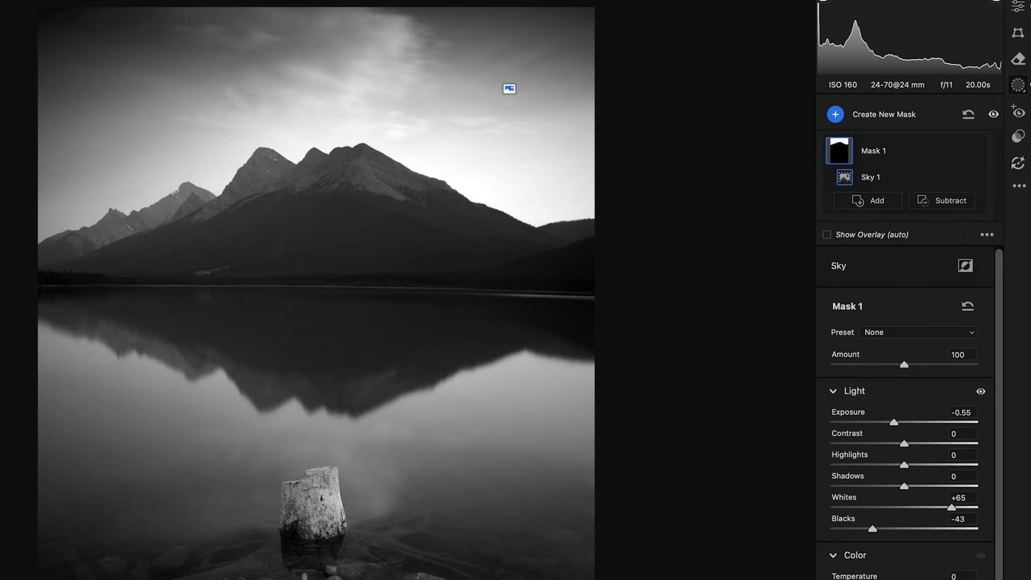
- Compare the sky with and without the mask's Light adjustments
click(981, 392)
click(981, 391)
click(981, 392)
click(982, 391)
click(981, 391)
click(981, 391)
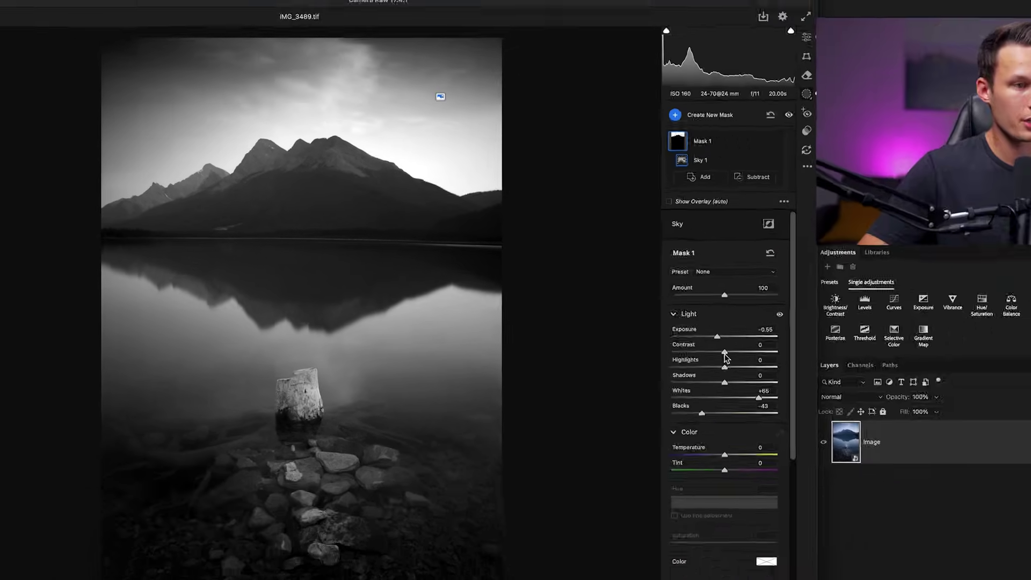
- Set the sky mask's Contrast to +34 and rename the mask Sky
drag(904, 443, 917, 450)
drag(654, 310, 656, 310)
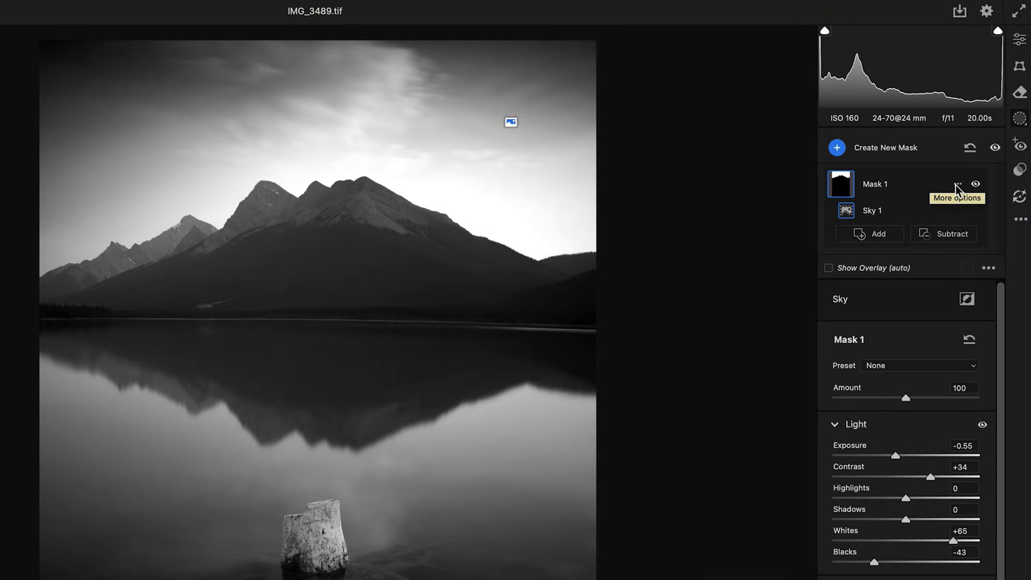
click(956, 185)
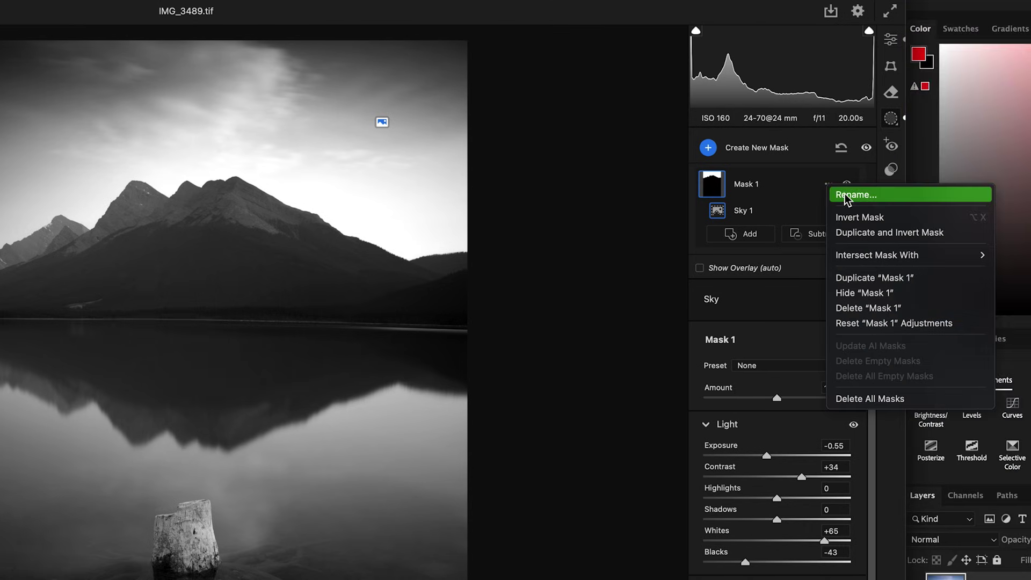
click(845, 195)
text(Sky)
key(Return)
- Add a radial gradient mask as a wide ellipse over the lake's reflection and turn on its overlay
click(801, 21)
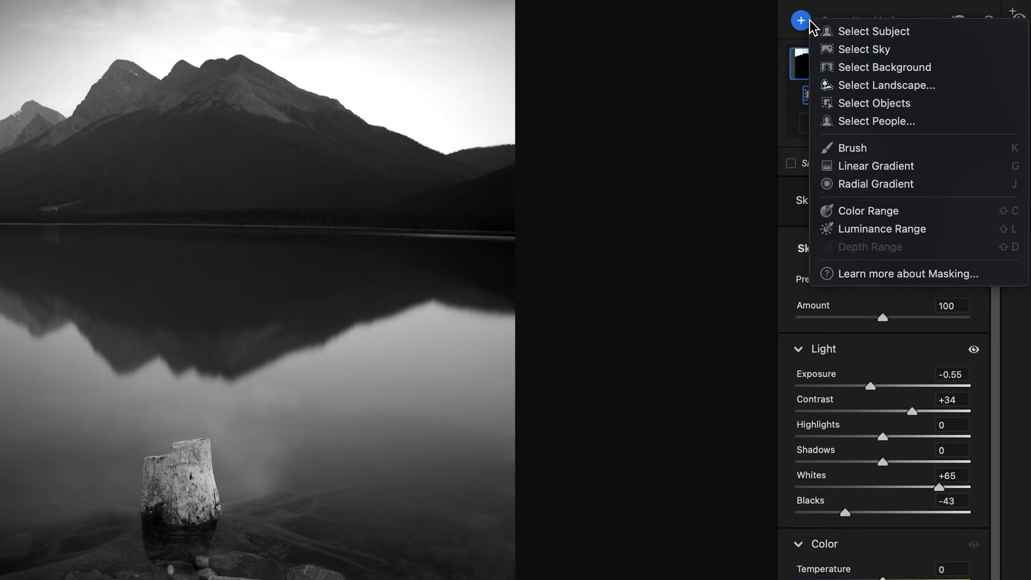
click(872, 184)
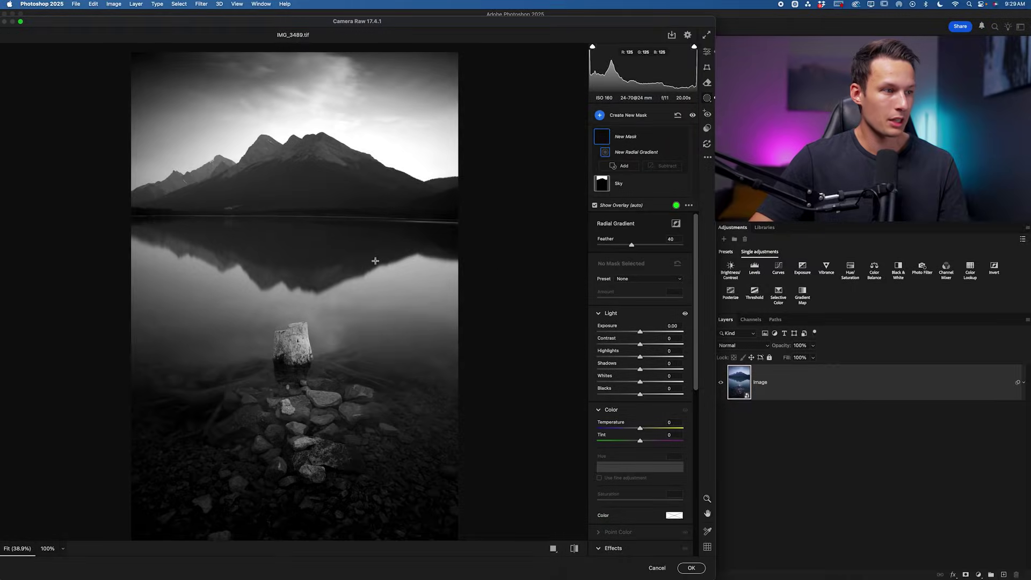
drag(277, 303, 436, 356)
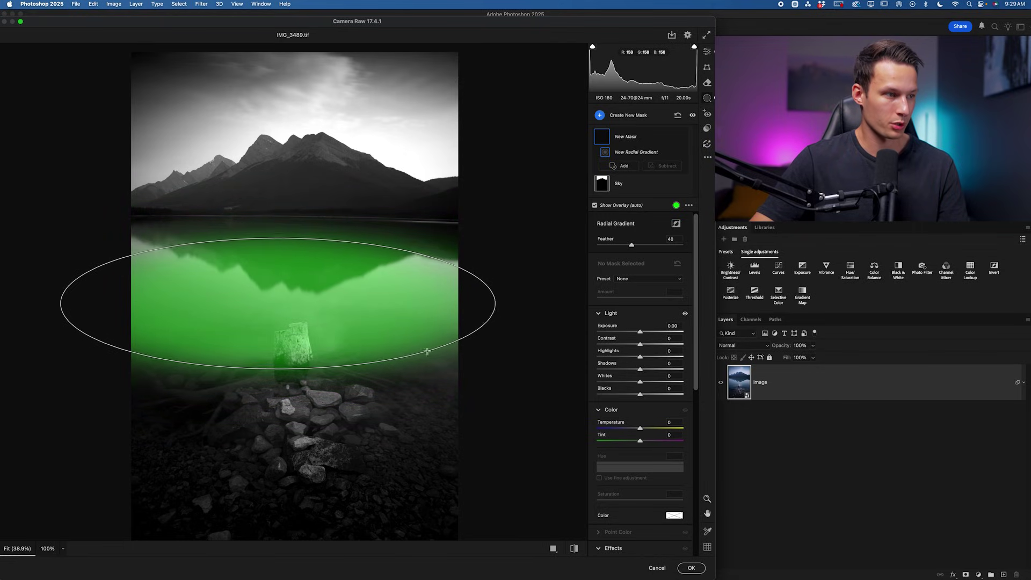
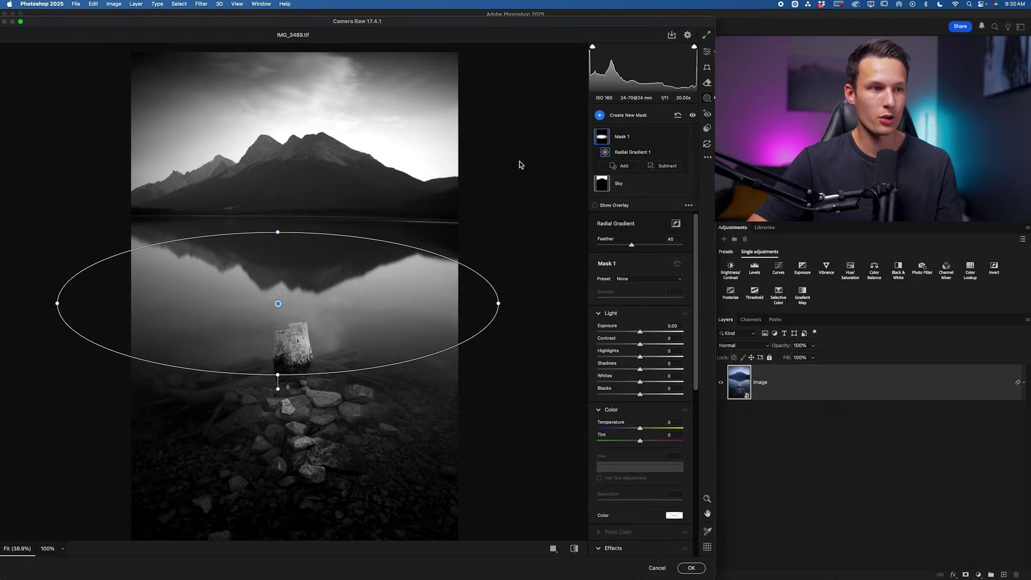
click(601, 207)
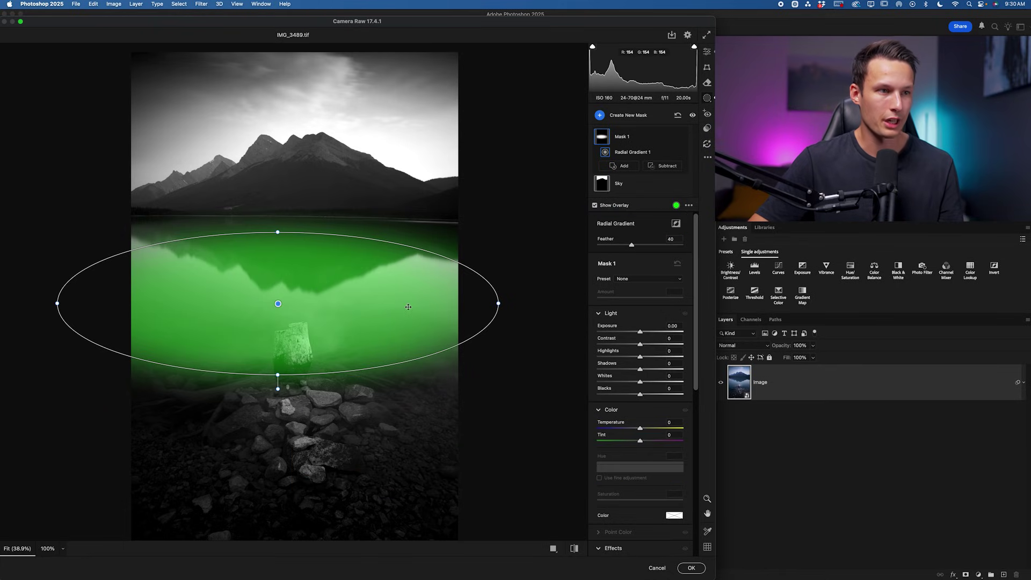
- Intersect the radial gradient with a Luminance Range sampled from the bright water, setting the range's lower end to 54/70
mouse_move(680, 155)
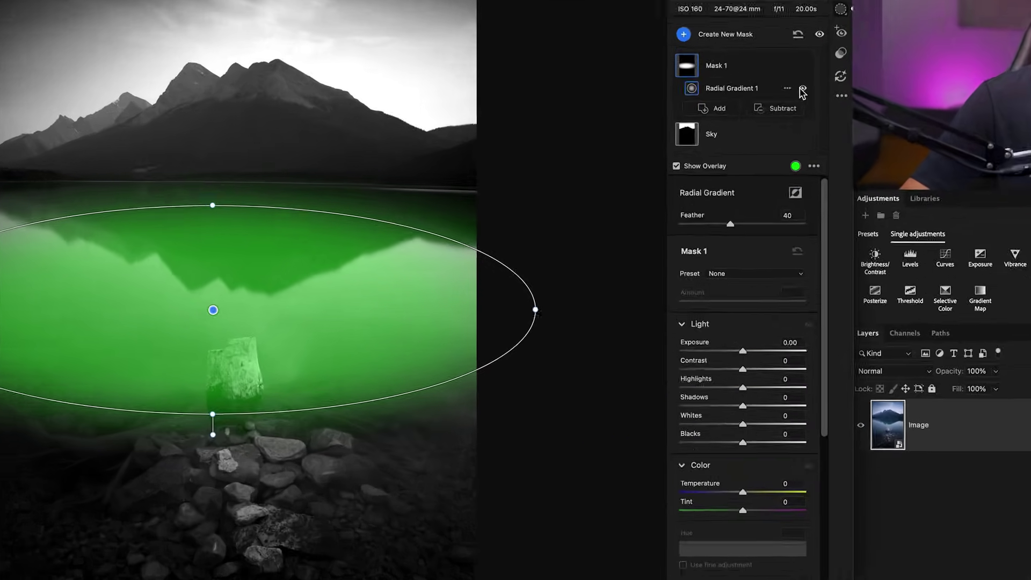
click(788, 88)
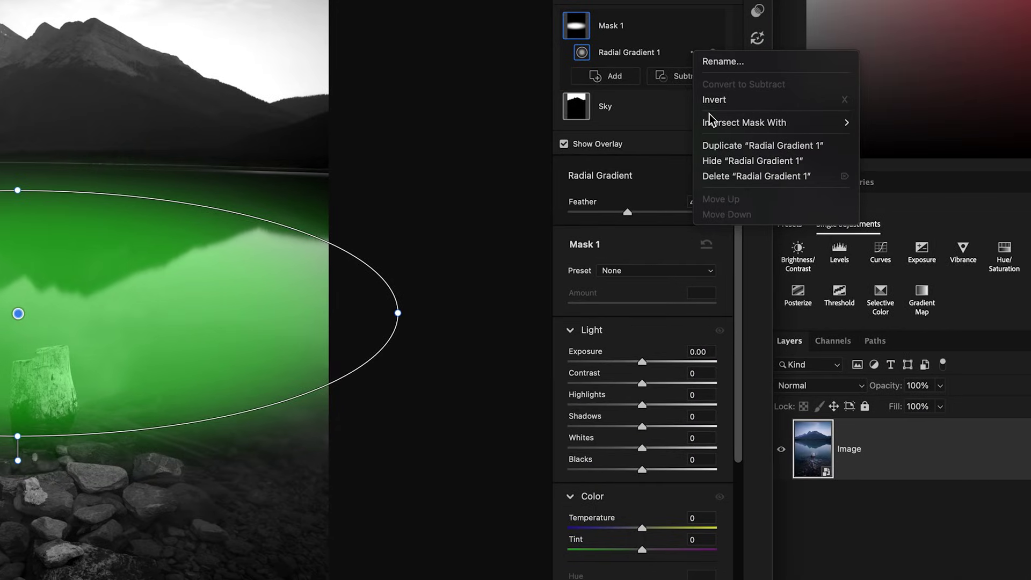
mouse_move(865, 122)
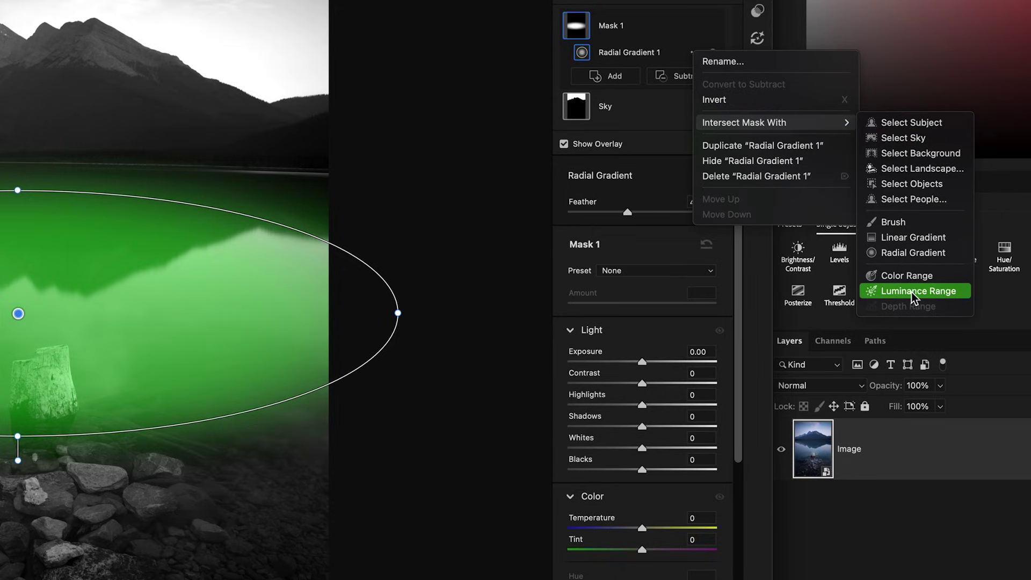
click(956, 292)
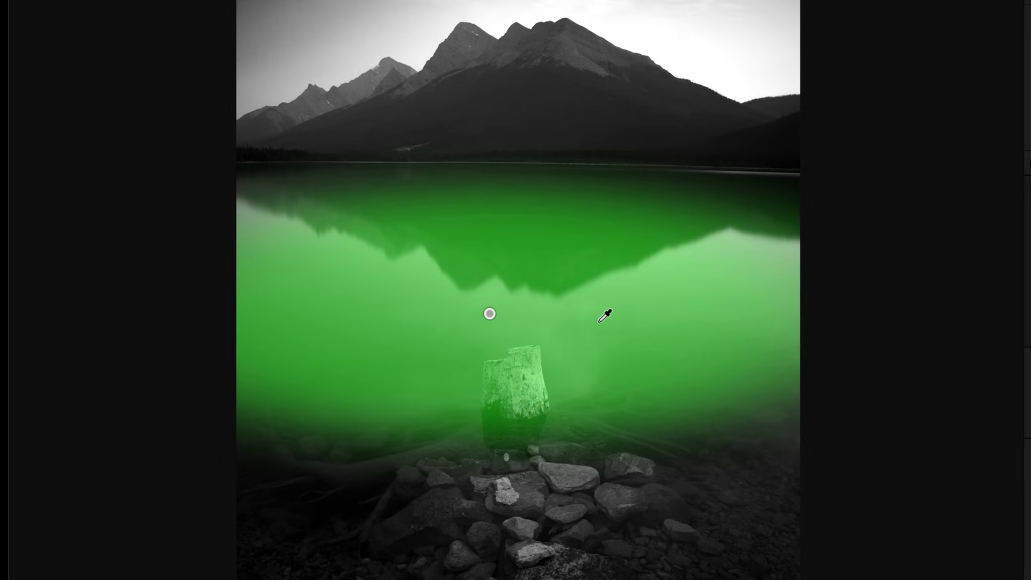
click(599, 320)
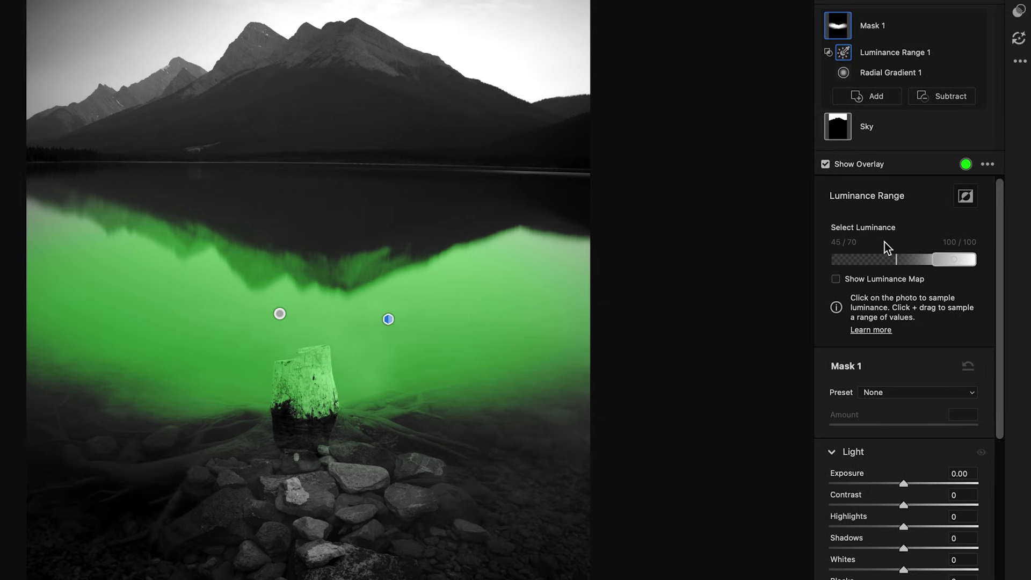
mouse_move(896, 254)
drag(897, 270, 908, 266)
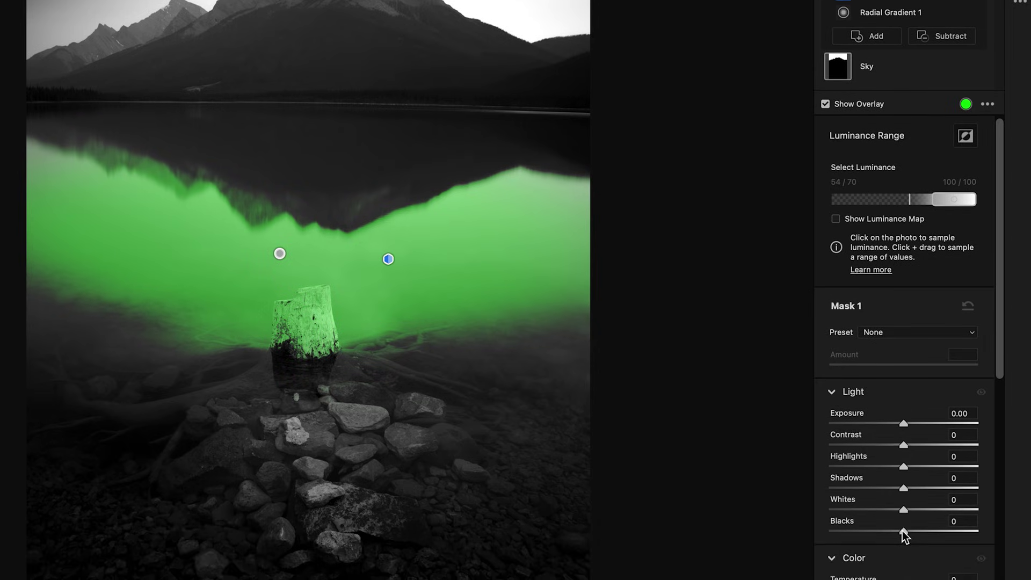
- Set the water mask's Whites to +83 and Blacks to -30, and compare the Light adjustments on and off without the overlay
click(903, 531)
drag(902, 532, 965, 511)
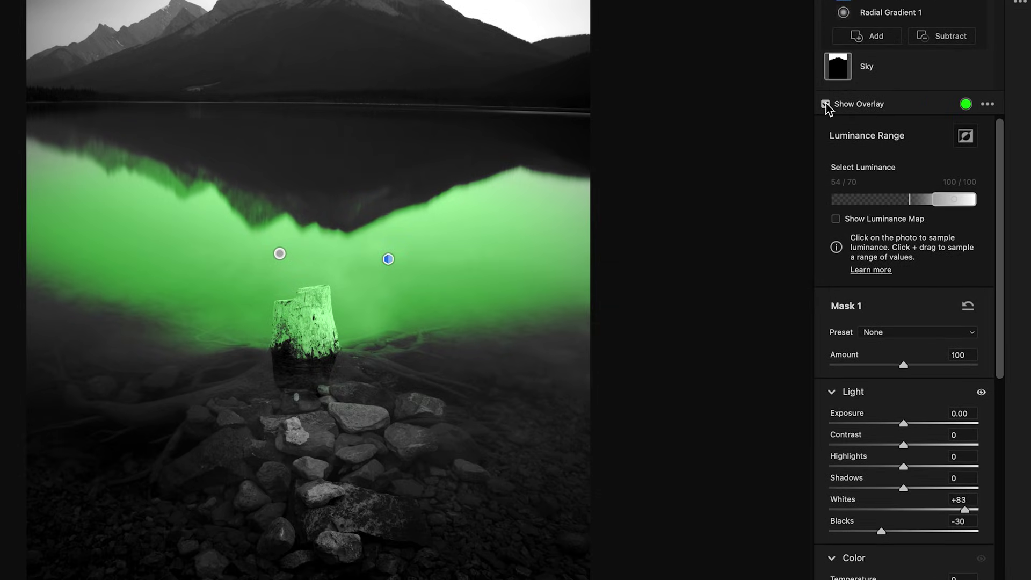
click(826, 104)
click(981, 392)
click(981, 393)
click(980, 393)
click(981, 392)
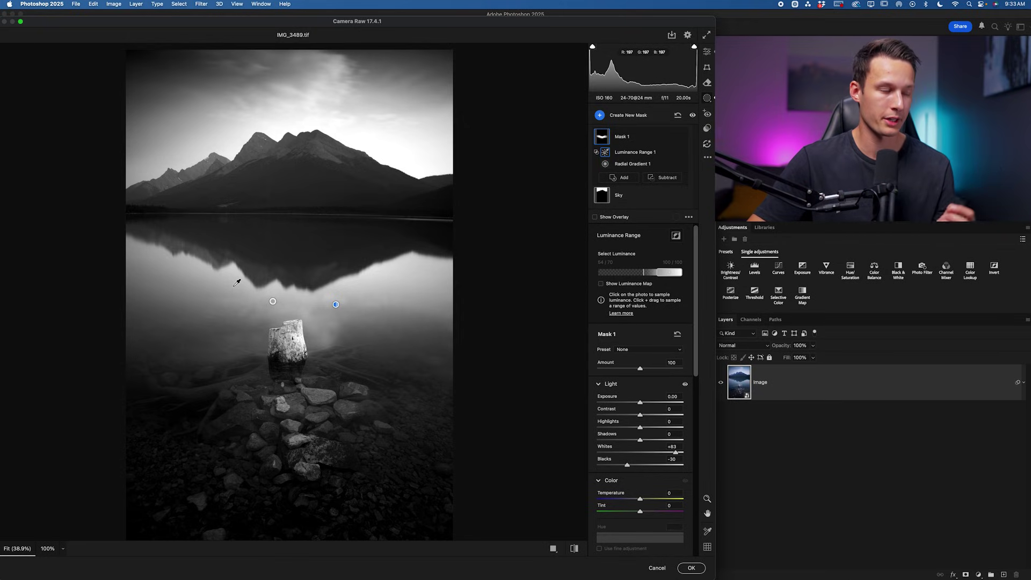
- Subtract the tree stump from the water mask with an Objects selection, using the overlay as a guide and hiding it when done
click(600, 220)
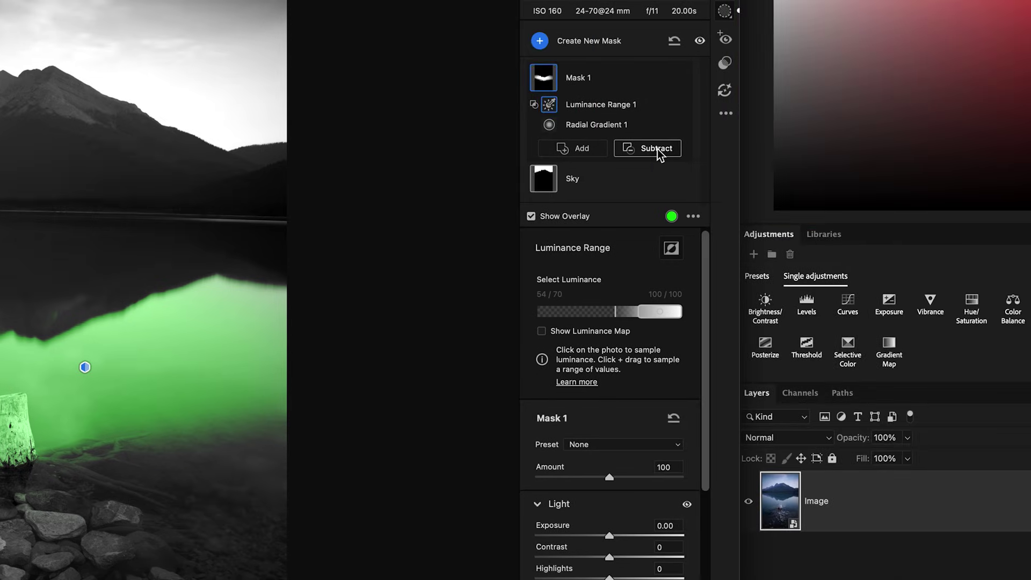
click(951, 149)
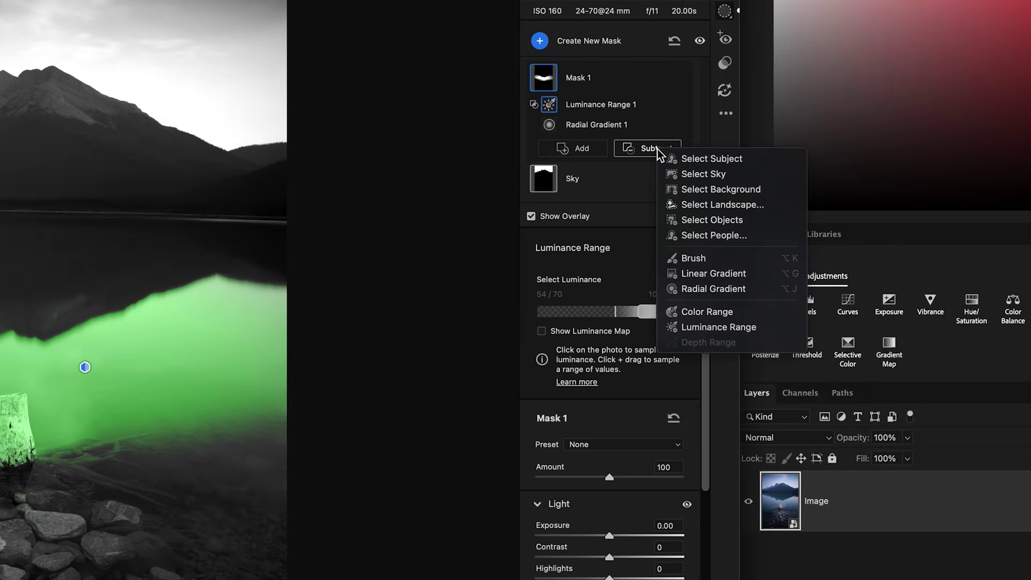
click(748, 220)
mouse_move(511, 331)
mouse_down()
mouse_move(490, 353)
mouse_move(487, 364)
mouse_move(532, 396)
mouse_move(530, 358)
mouse_move(513, 371)
mouse_up()
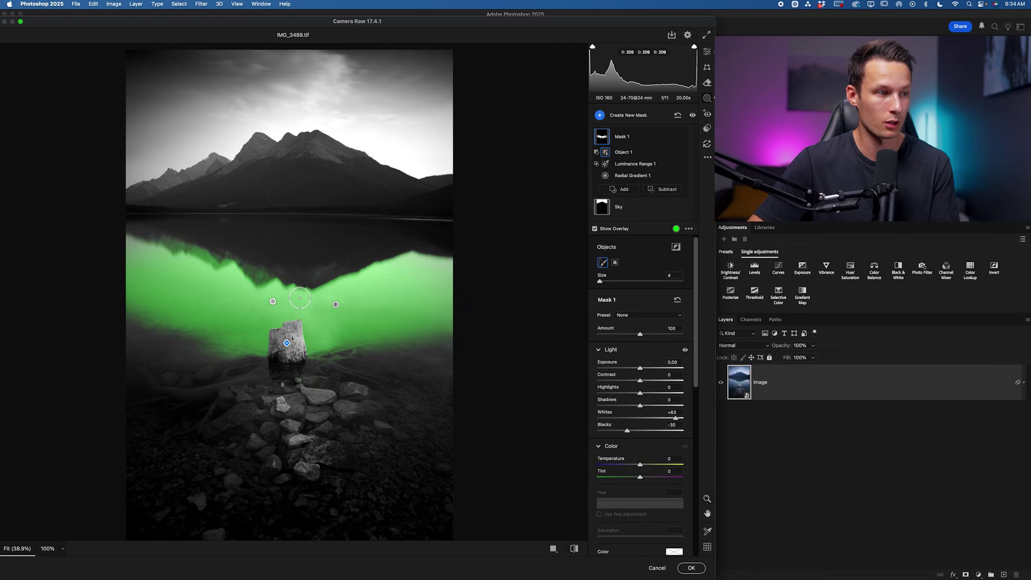
scroll(595, 231, down, 1)
click(595, 229)
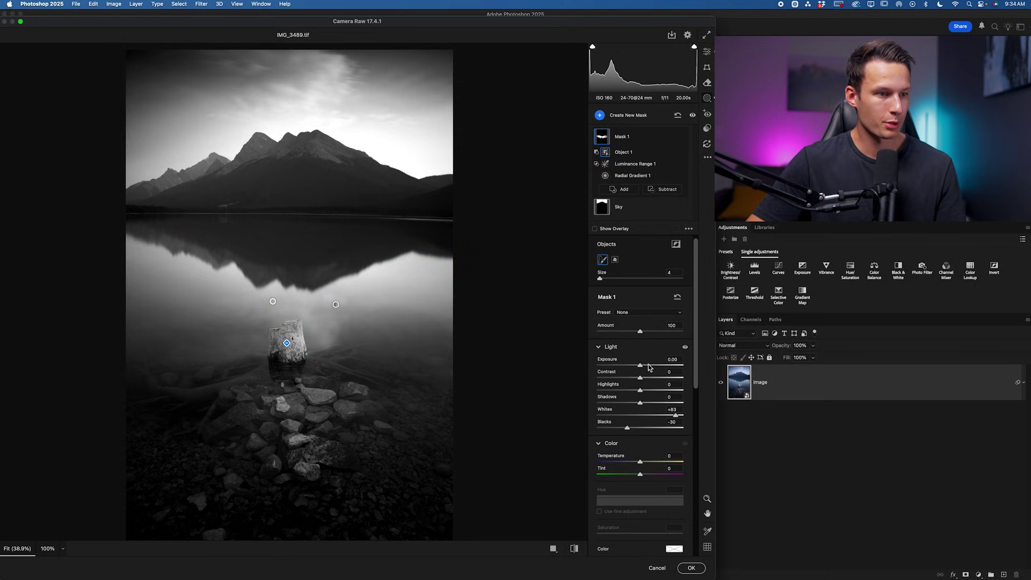
- Compare the water mask's Light adjustments on and off, and rename Mask 1 as Reflection
scroll(683, 347, down, 1)
click(685, 344)
click(685, 345)
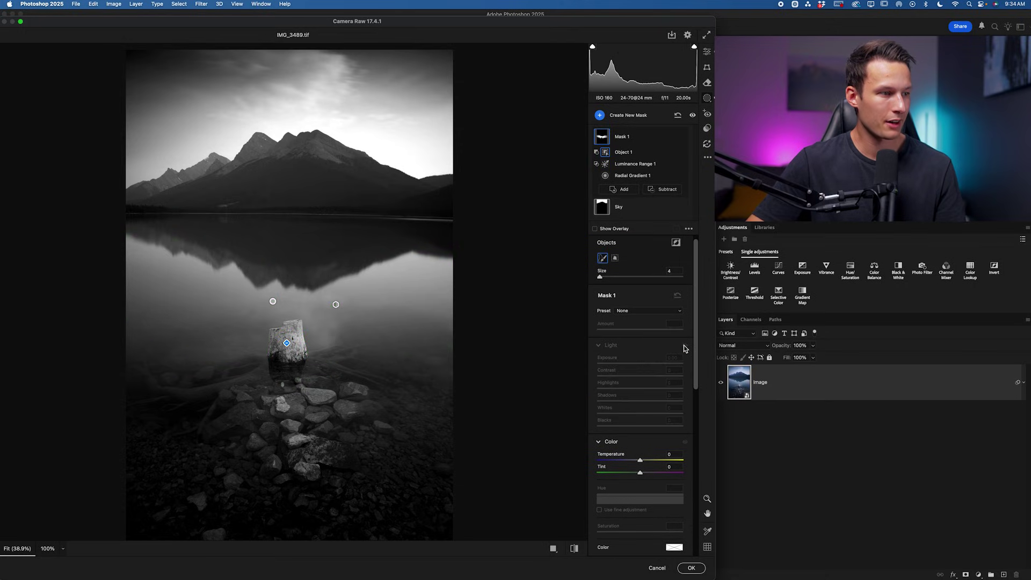
click(685, 345)
click(684, 344)
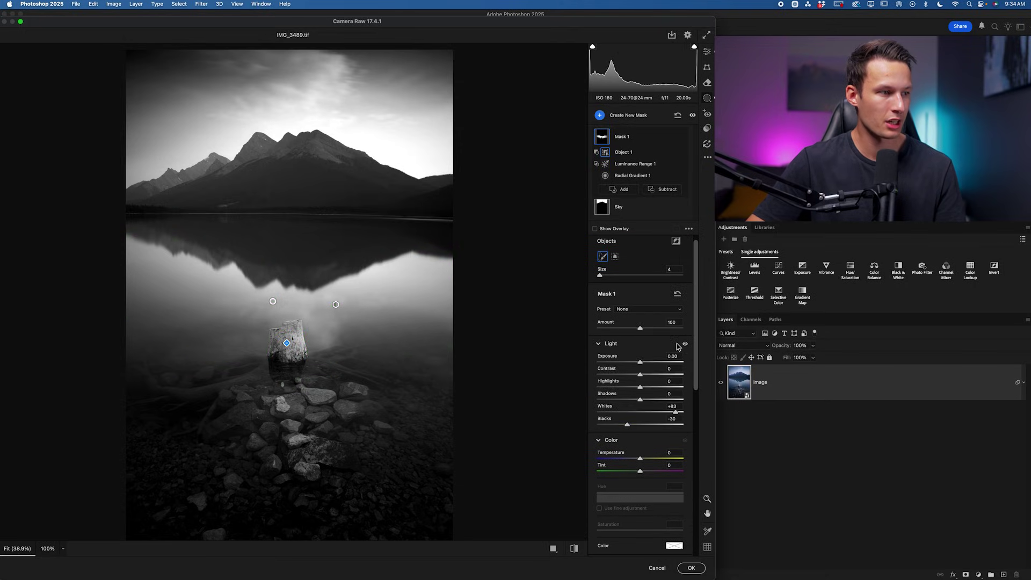
click(670, 136)
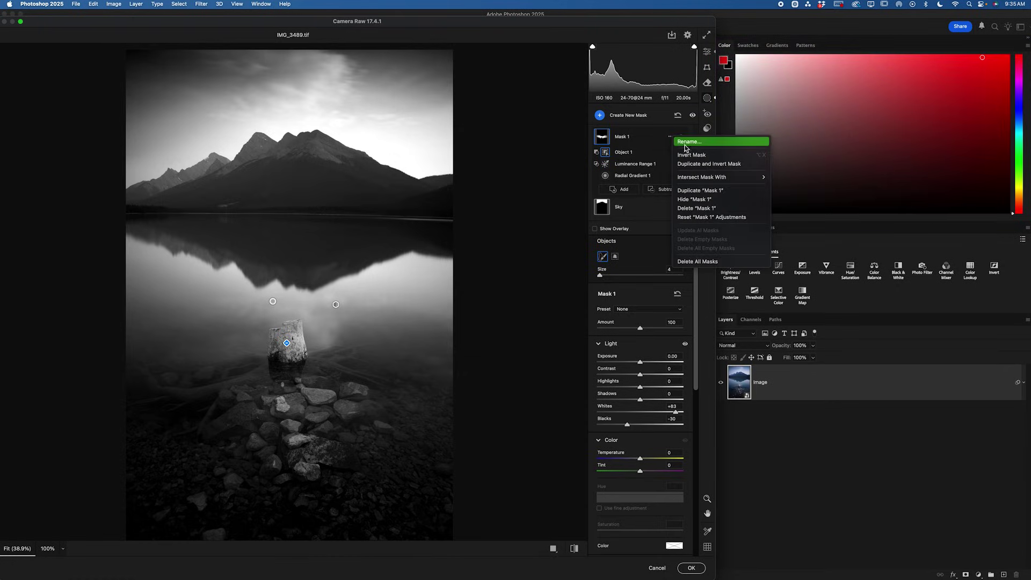
click(689, 142)
text(Reflection)
key(Return)
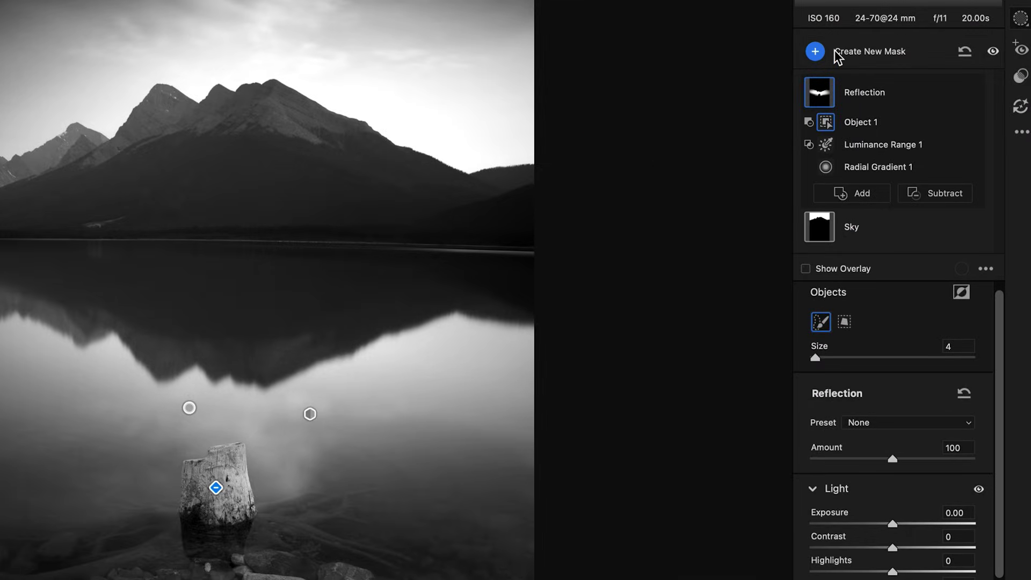
- Create a Luminance Range mask sampled from the dark foreground pebbles and set the range's upper end to 30/44
click(836, 51)
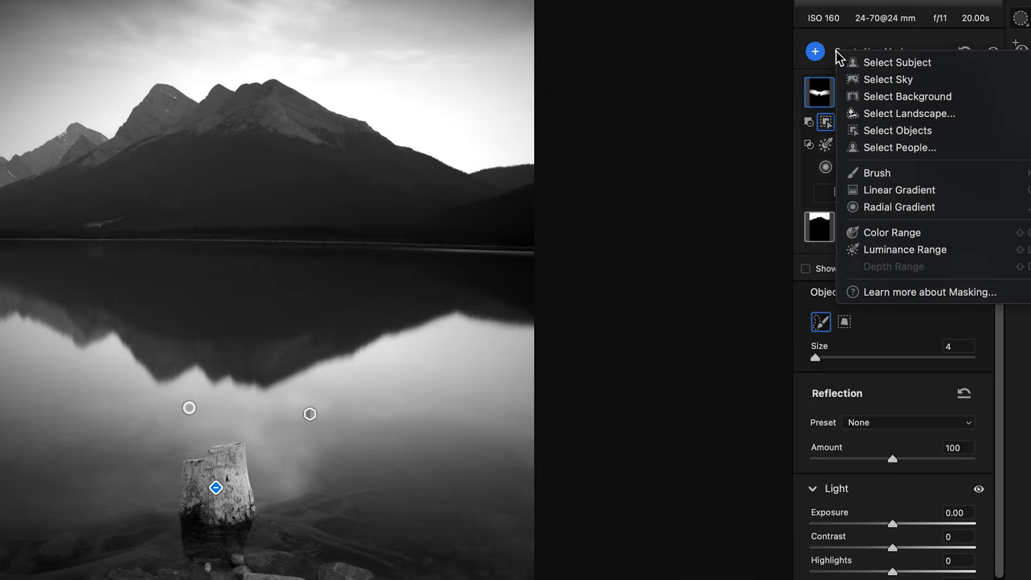
click(963, 252)
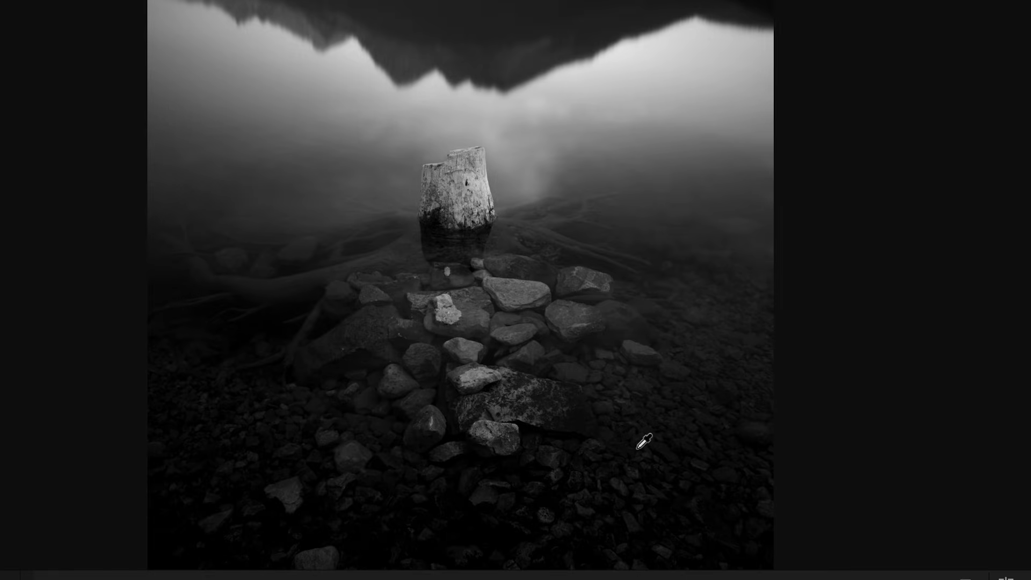
click(639, 439)
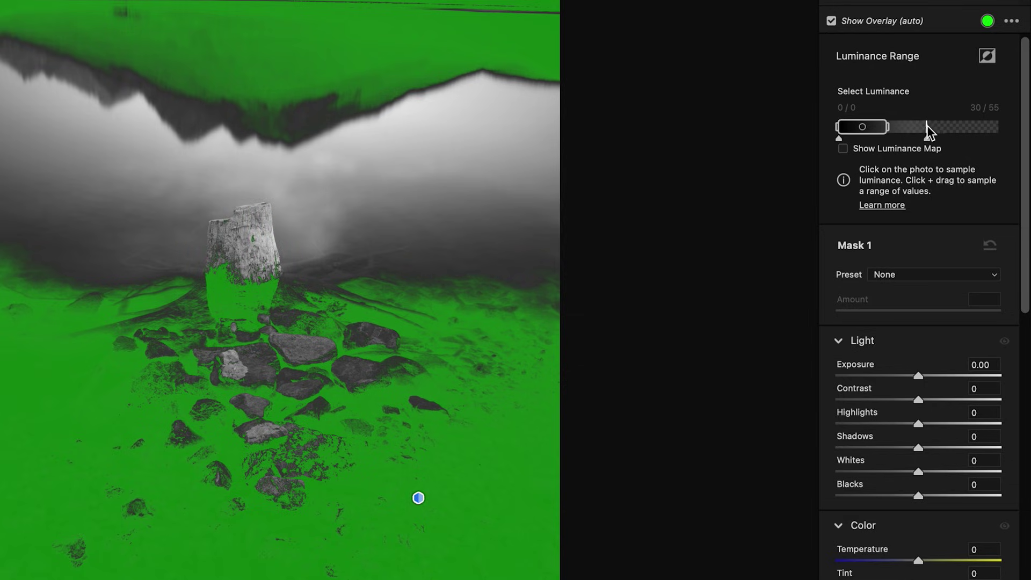
drag(927, 137, 902, 136)
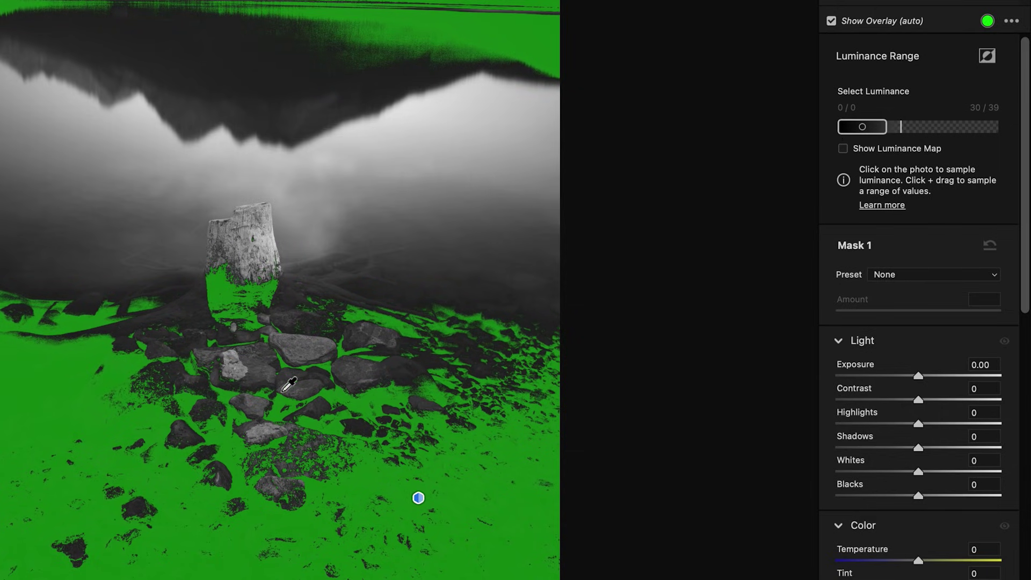
drag(903, 138, 911, 138)
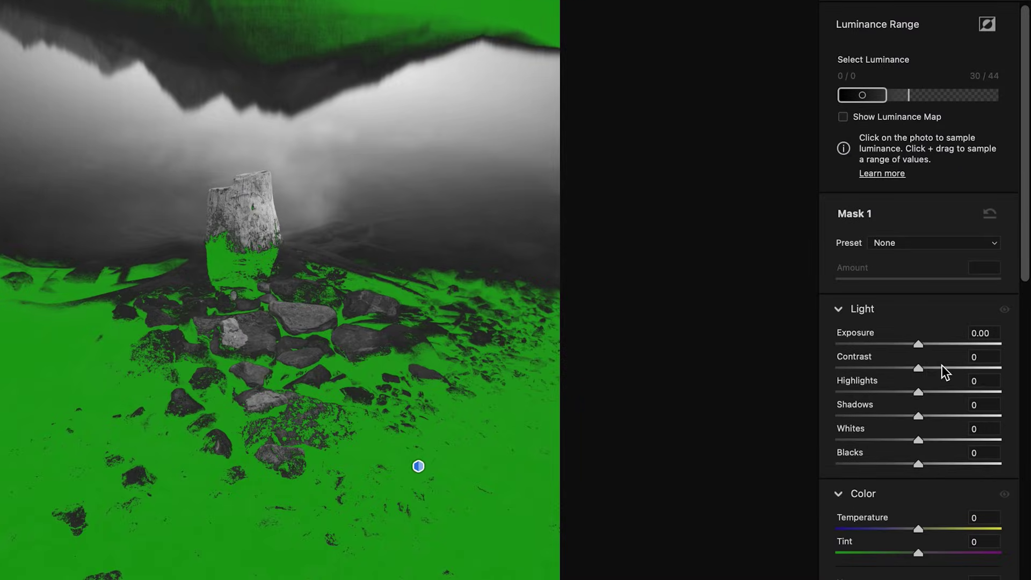
- Set the dark-tone mask's Exposure to -0.50, Whites to +15 and Blacks to -3, and compare the Light adjustments on and off
drag(920, 346, 906, 349)
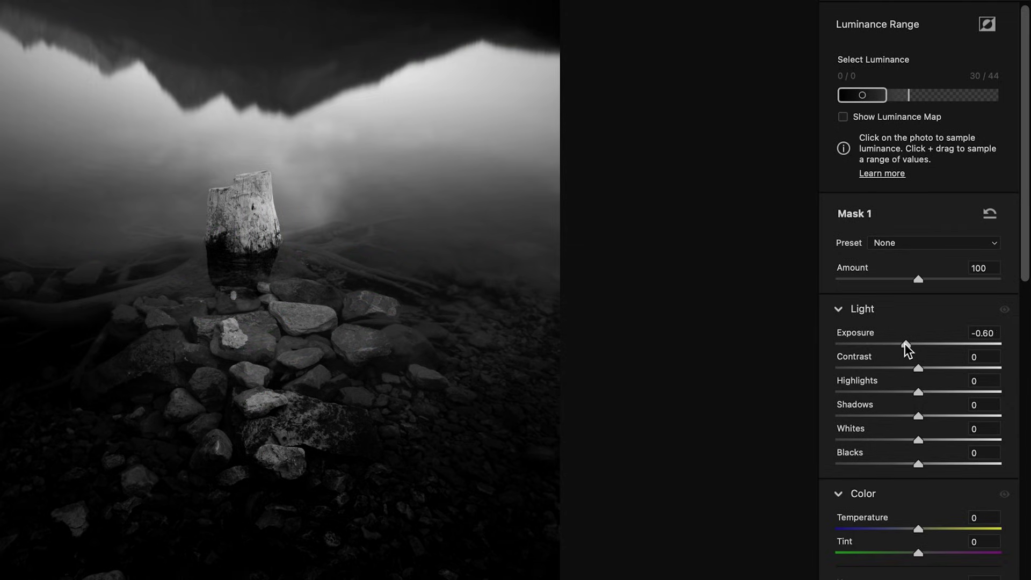
mouse_move(919, 464)
mouse_down()
mouse_move(898, 464)
mouse_move(939, 440)
mouse_move(916, 464)
mouse_up()
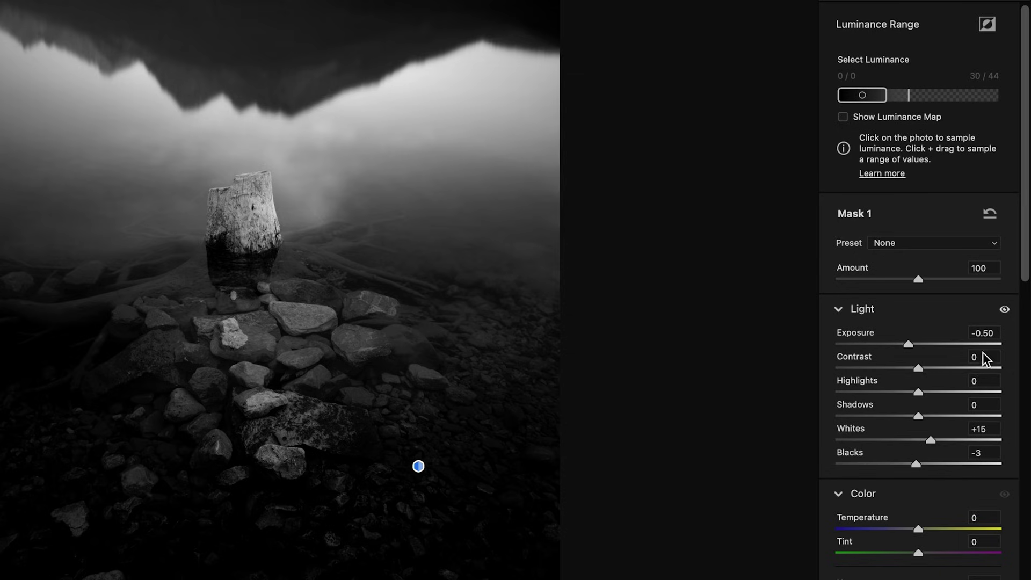
click(1002, 310)
click(1003, 309)
click(1003, 310)
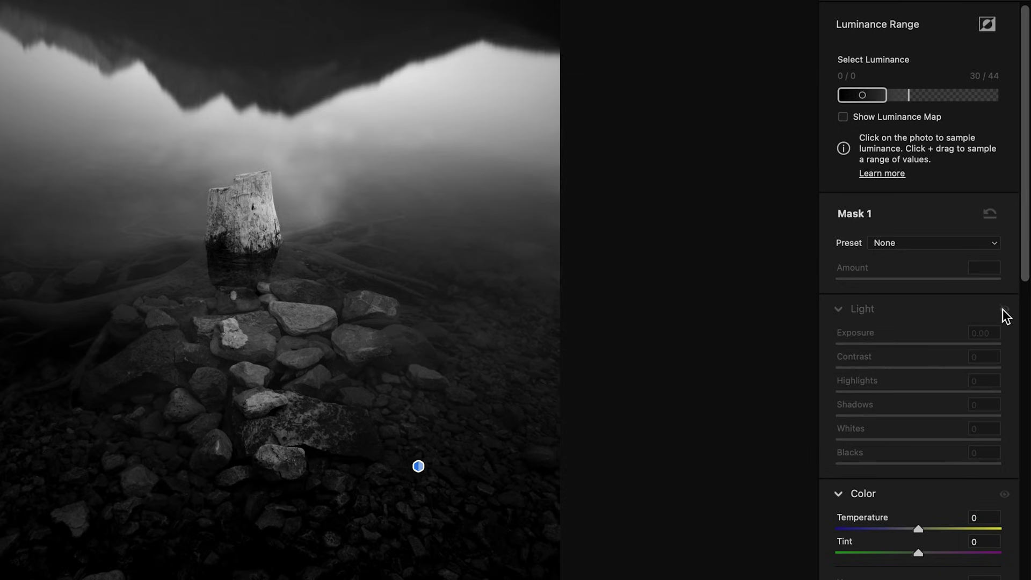
click(1002, 310)
click(1002, 310)
click(1002, 310)
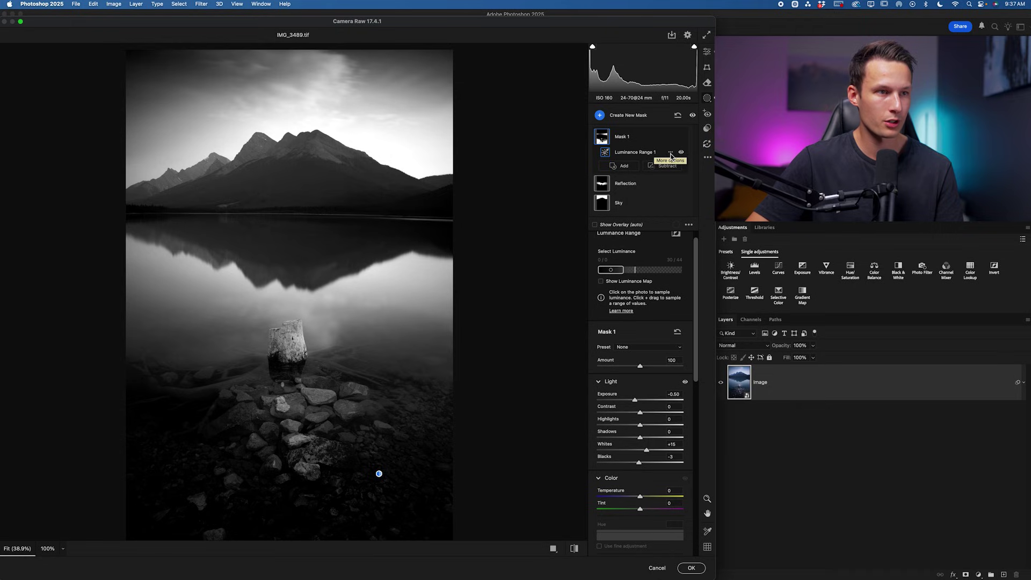
- Intersect the Luminance Range with a Brush and start painting the mask over the foreground rocks beside the stump
click(670, 154)
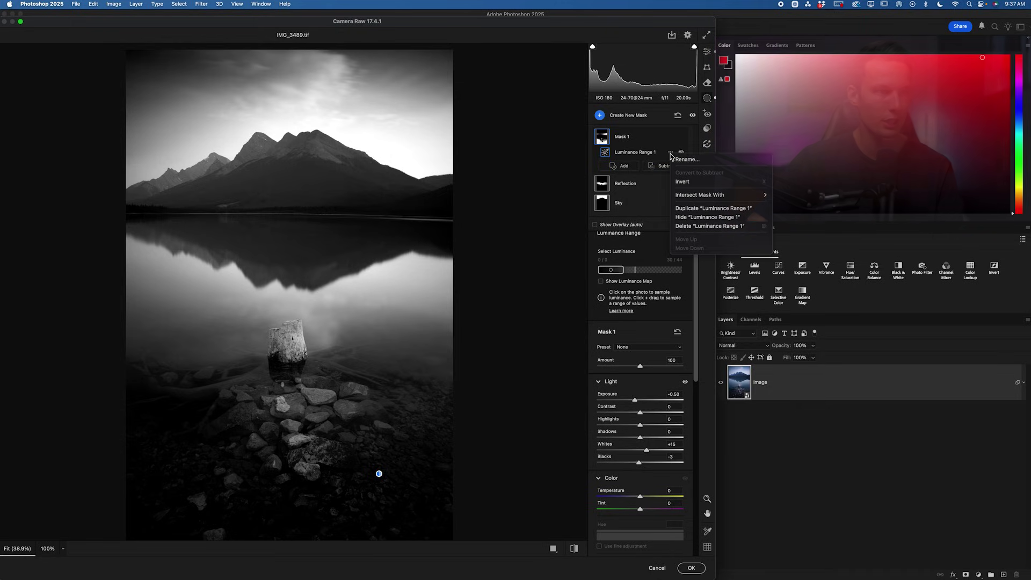
mouse_move(707, 199)
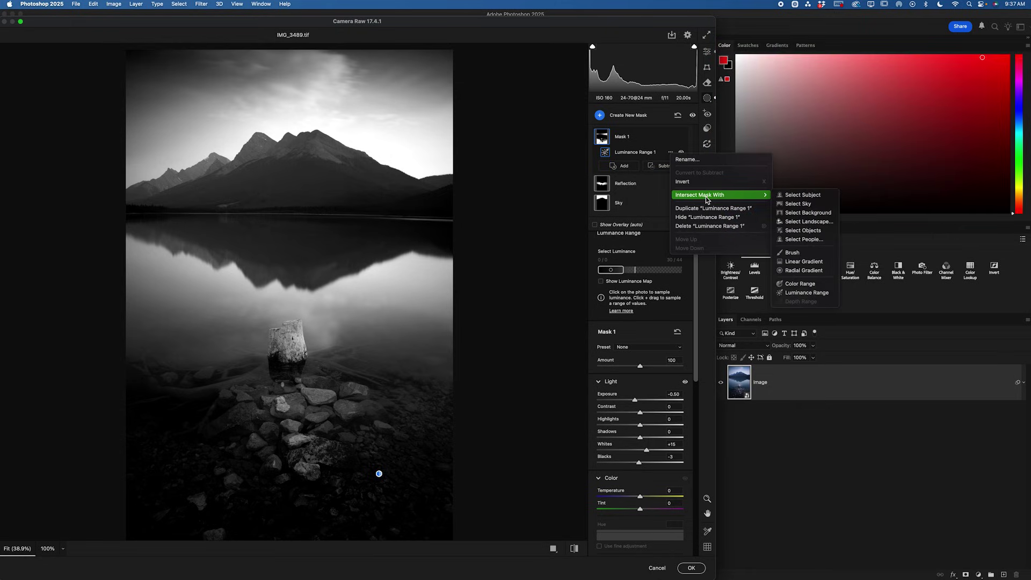
click(788, 253)
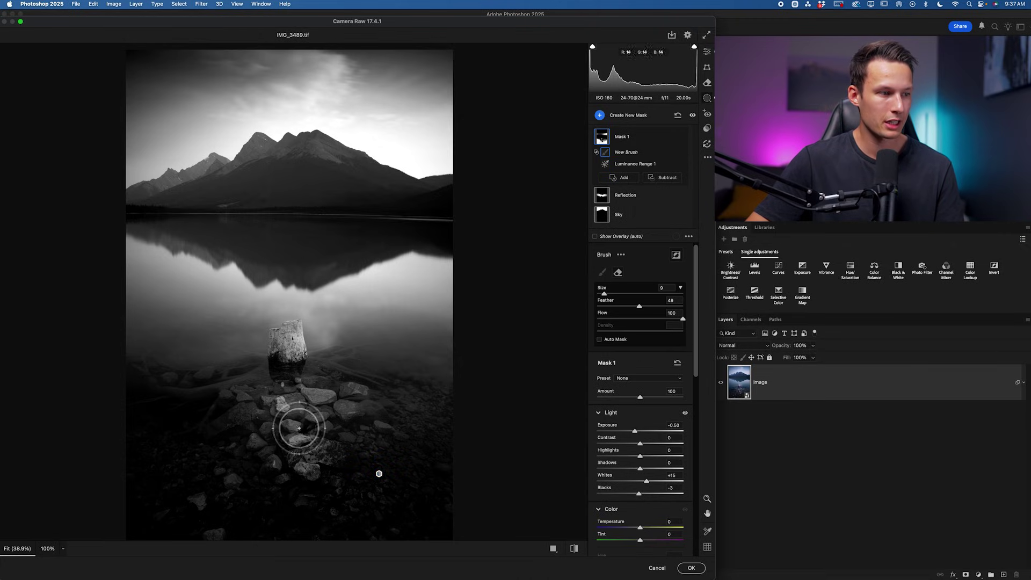
mouse_move(339, 407)
mouse_down()
mouse_move(302, 438)
mouse_move(356, 428)
mouse_up()
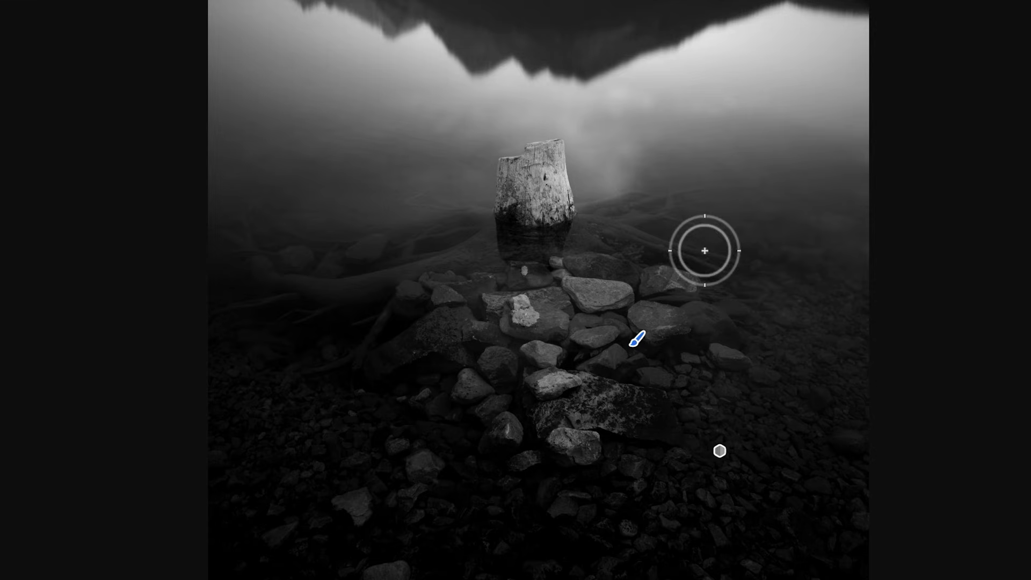
- Paint the intersecting brush mask into the dark shoreline and submerged roots on the photo's left side, resizing the brush to fit
scroll(676, 250, down, 5)
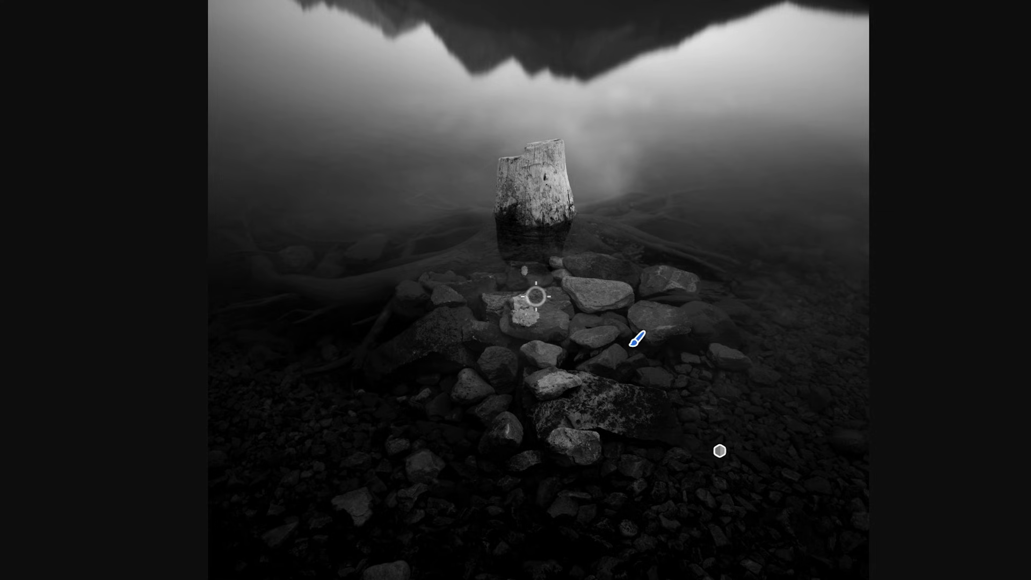
key(bracketright)
key(bracketright)
key(bracketright)
key(bracketright)
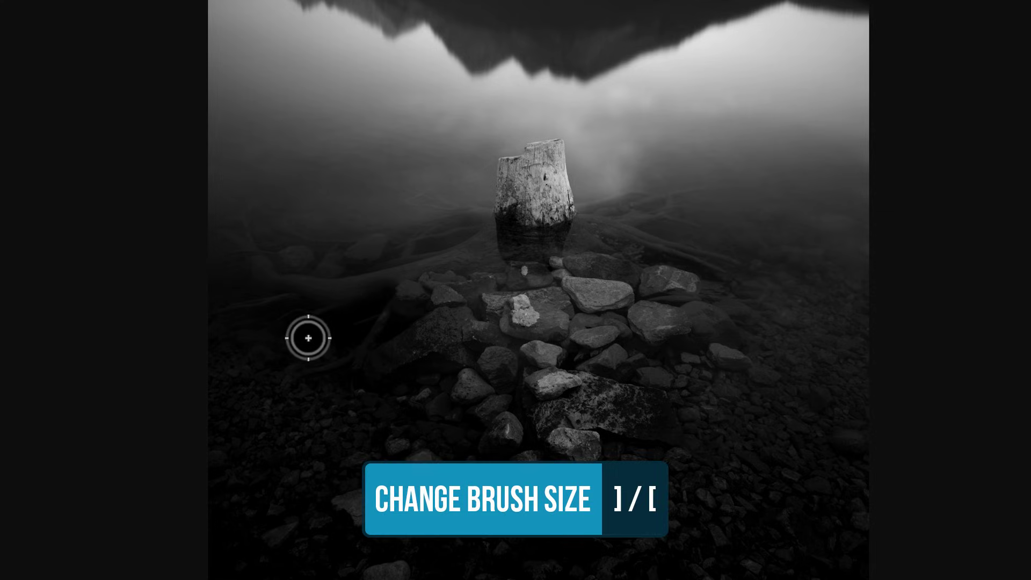
key(bracketleft)
key(bracketleft)
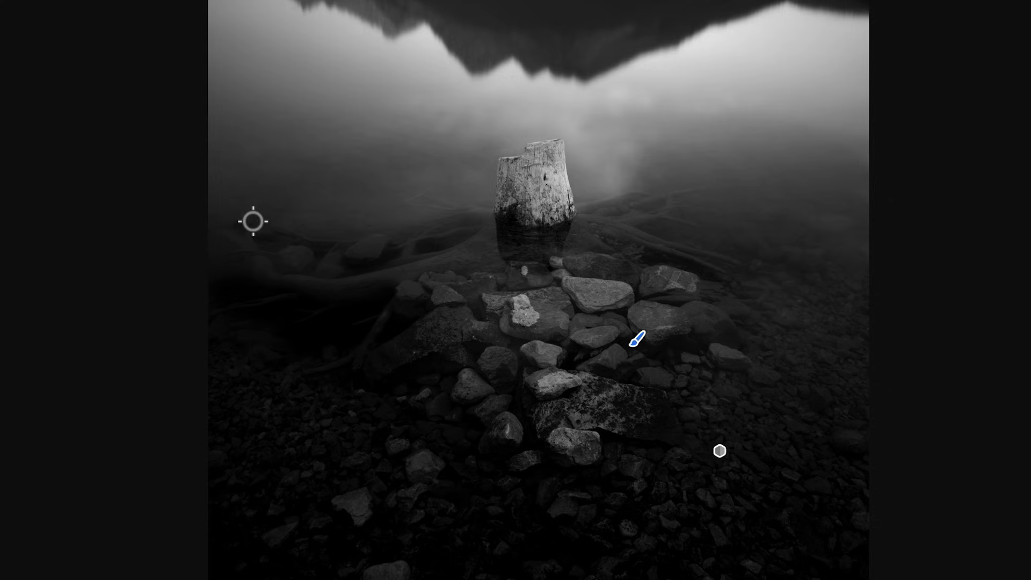
key(bracketright)
key(bracketright)
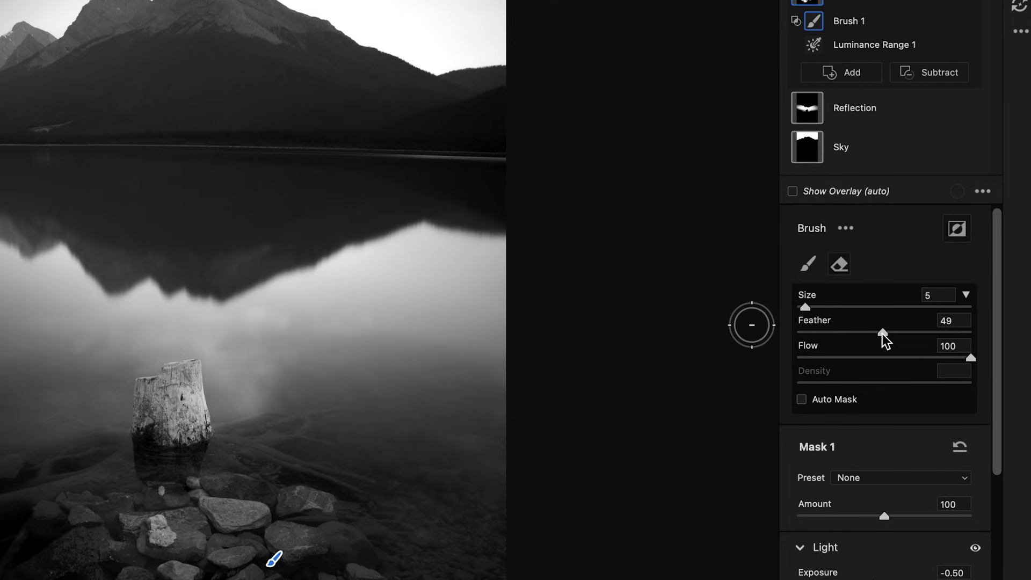
- Set the brush Feather to 88 and paint the mask over the remaining foreground pebbles and the stump's base at varying brush sizes
drag(881, 334, 978, 334)
mouse_move(907, 335)
mouse_down()
mouse_move(880, 335)
mouse_move(953, 335)
mouse_up()
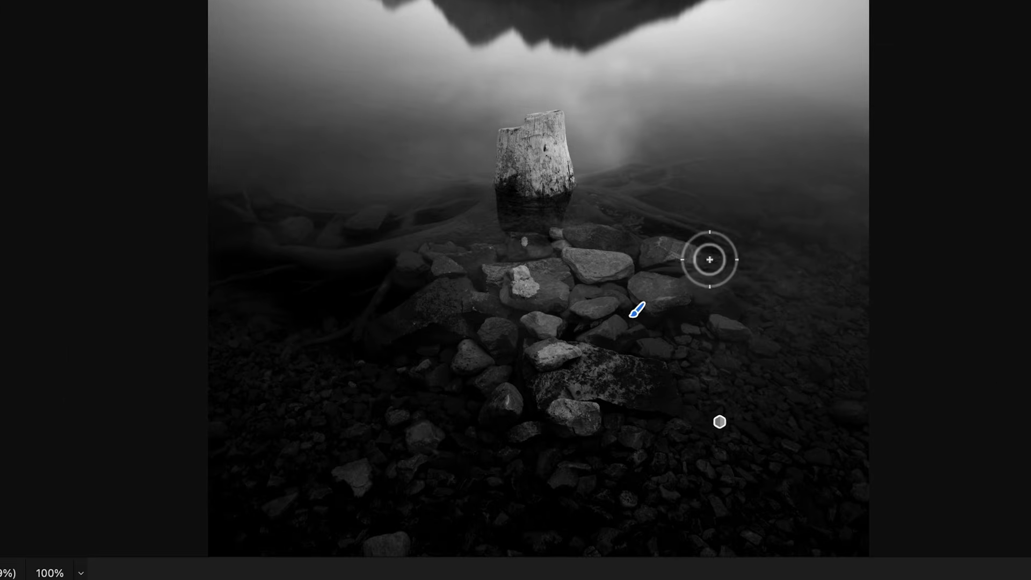
scroll(806, 308, up, 3)
scroll(859, 373, up, 2)
scroll(364, 546, up, 2)
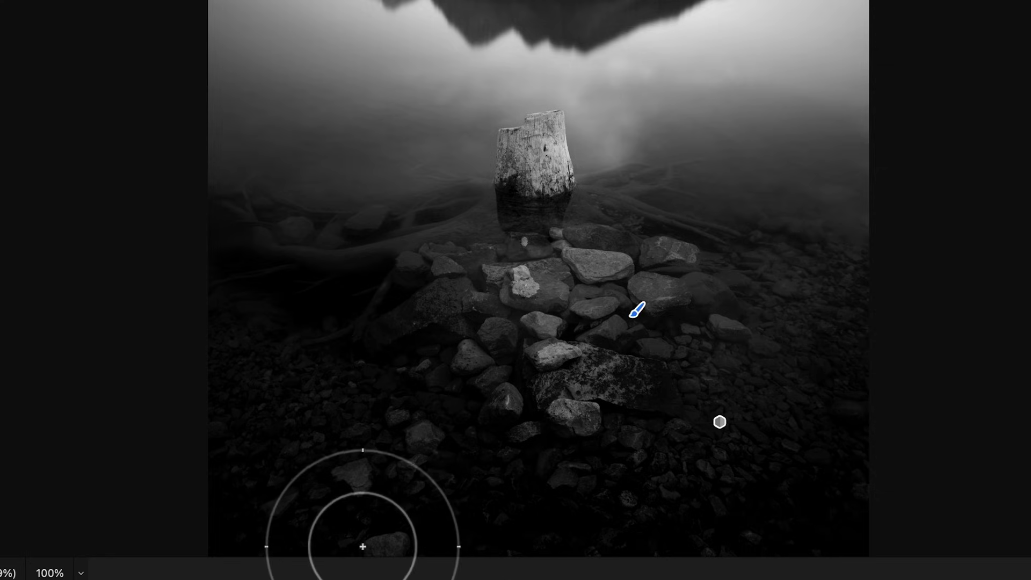
scroll(502, 292, down, 5)
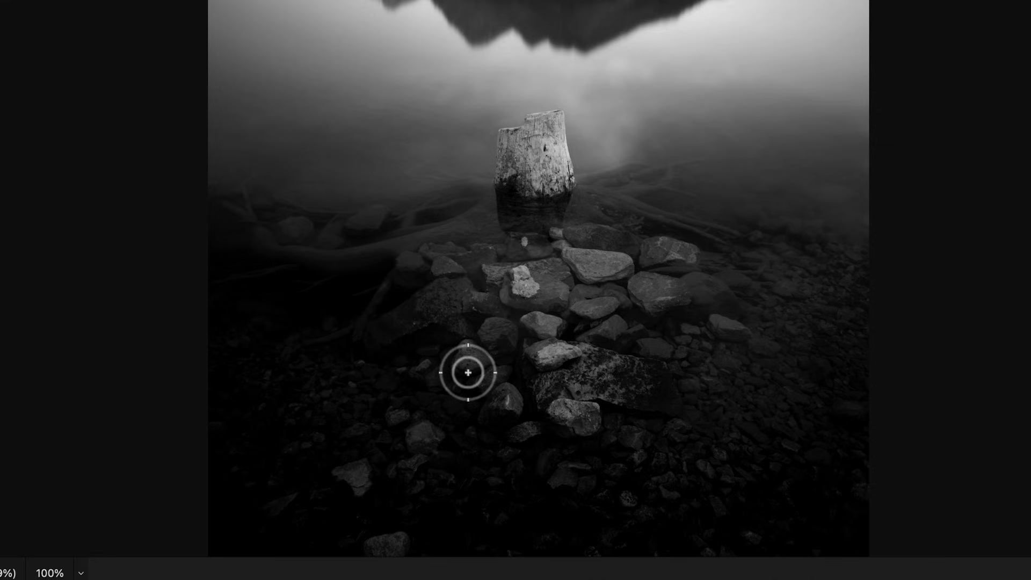
scroll(605, 419, up, 1)
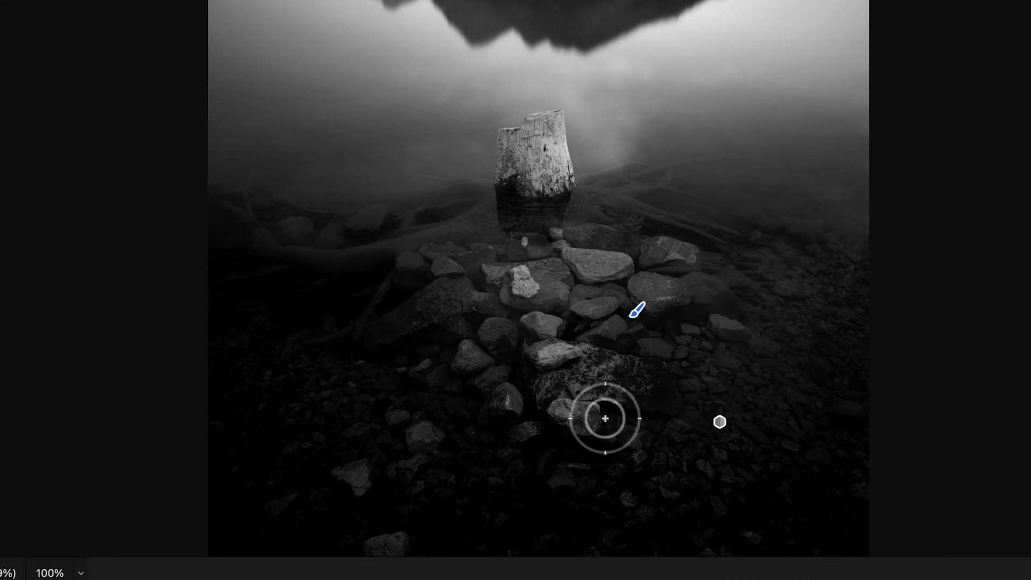
scroll(582, 211, down, 1)
mouse_move(565, 221)
mouse_down()
mouse_move(524, 223)
mouse_move(556, 219)
mouse_move(516, 195)
mouse_move(529, 199)
mouse_up()
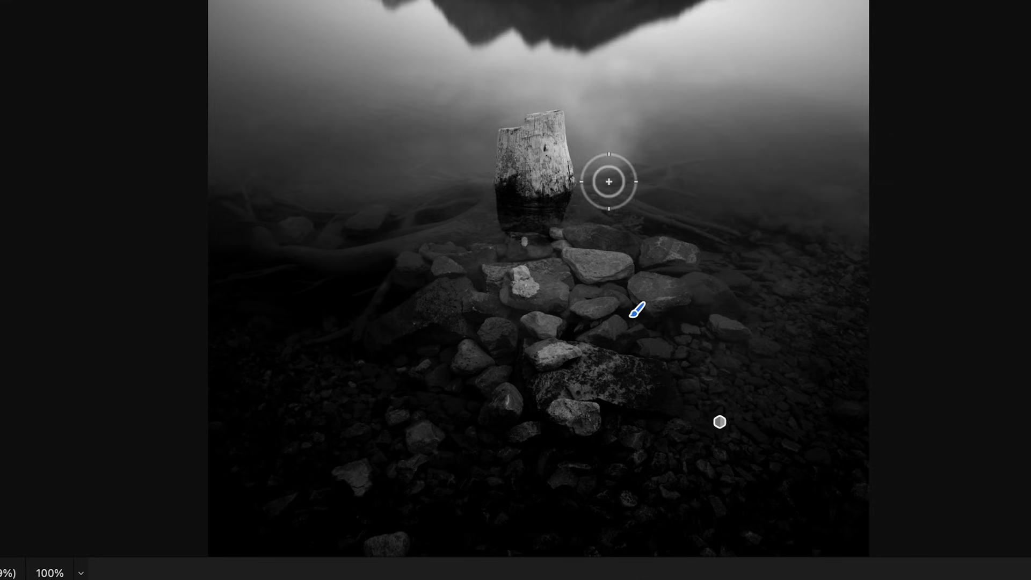
scroll(698, 237, up, 2)
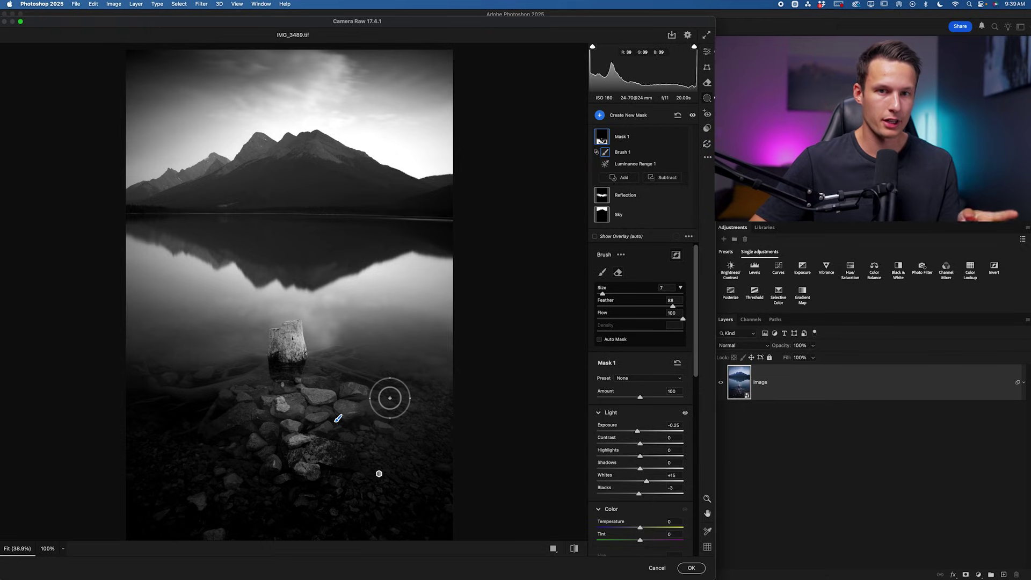
- Rename the brushed dark-tone mask as Foreground Shadows
click(670, 137)
click(687, 141)
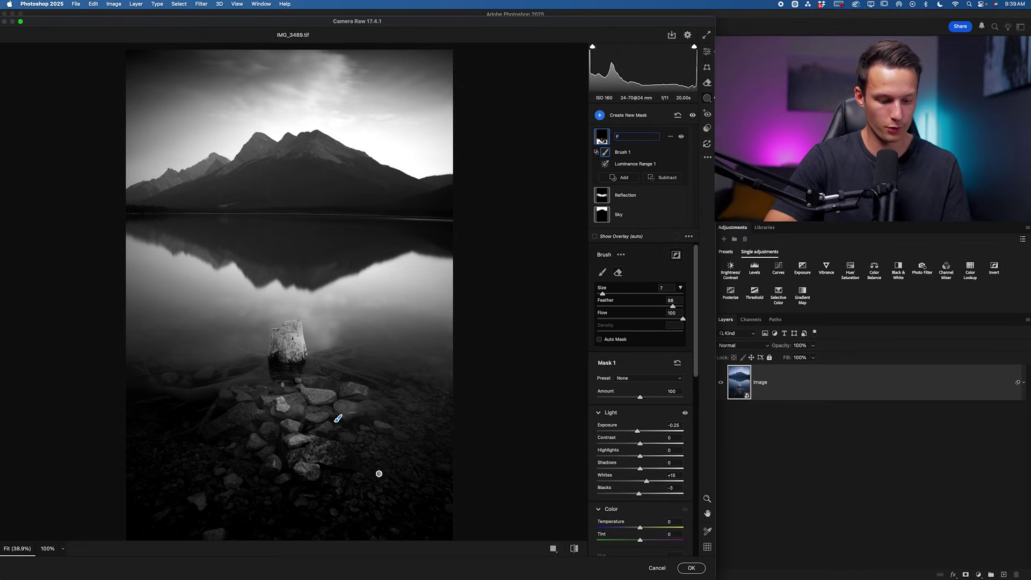
text(Foreground Shadows)
key(Return)
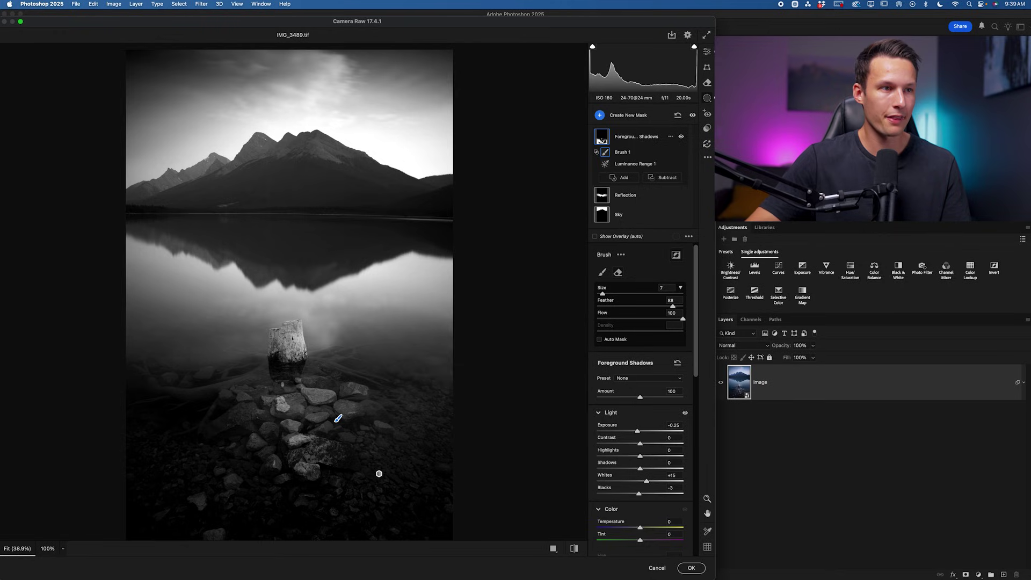
- Create a Luminance Range mask sampled from a bright foreground rock and narrow its range to 42/52 and 77/86
click(626, 116)
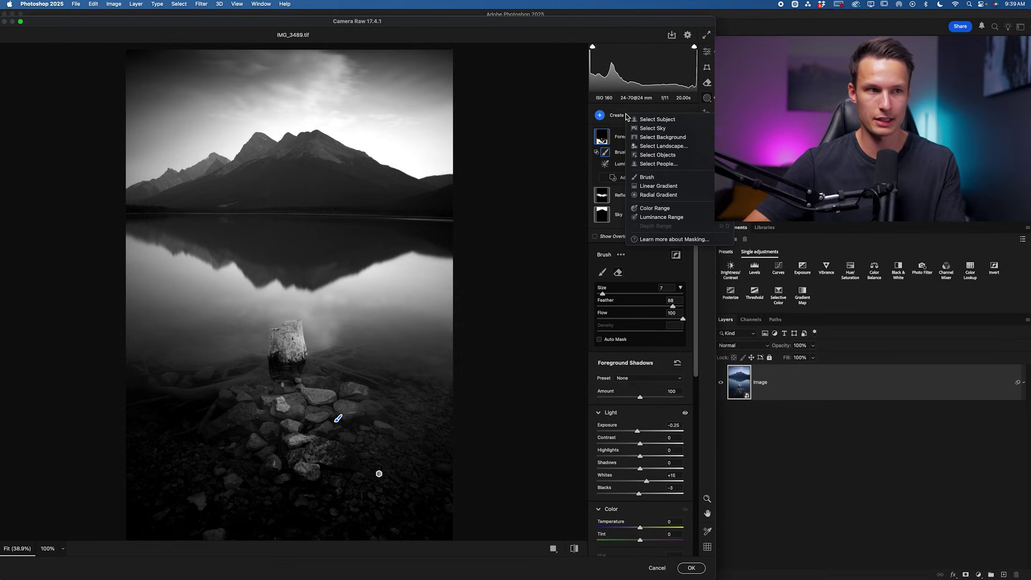
click(667, 218)
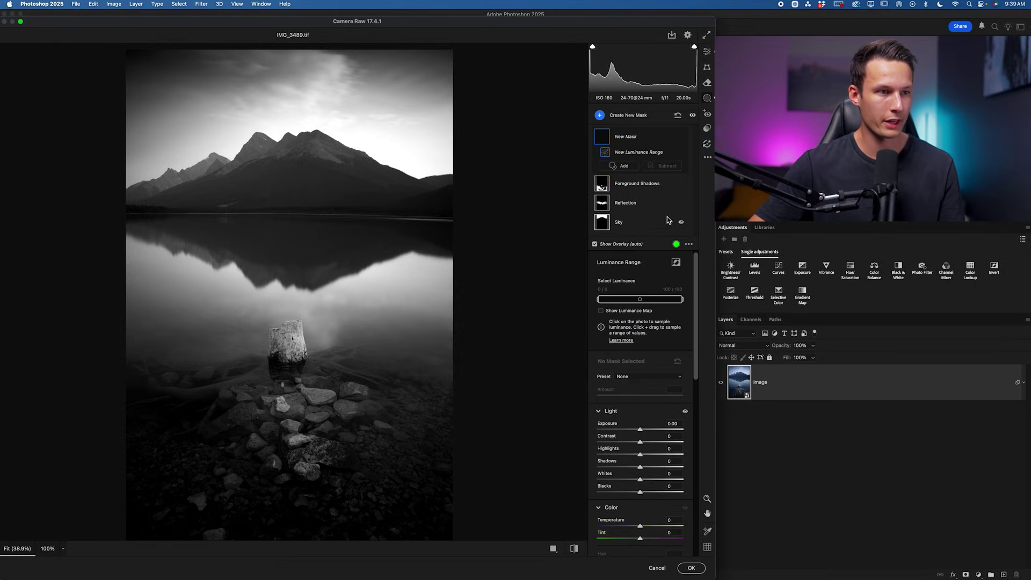
click(320, 395)
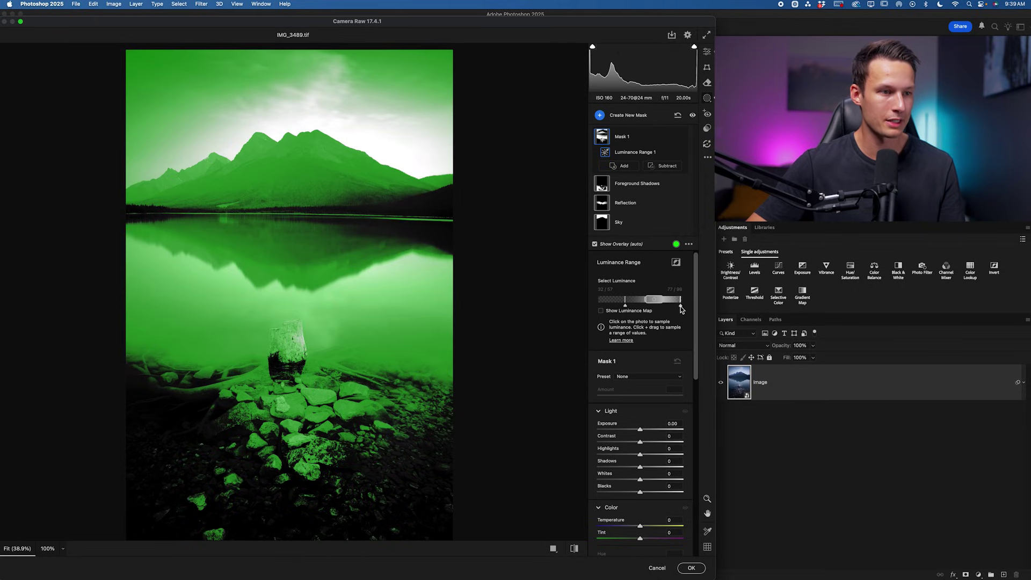
drag(675, 309, 671, 309)
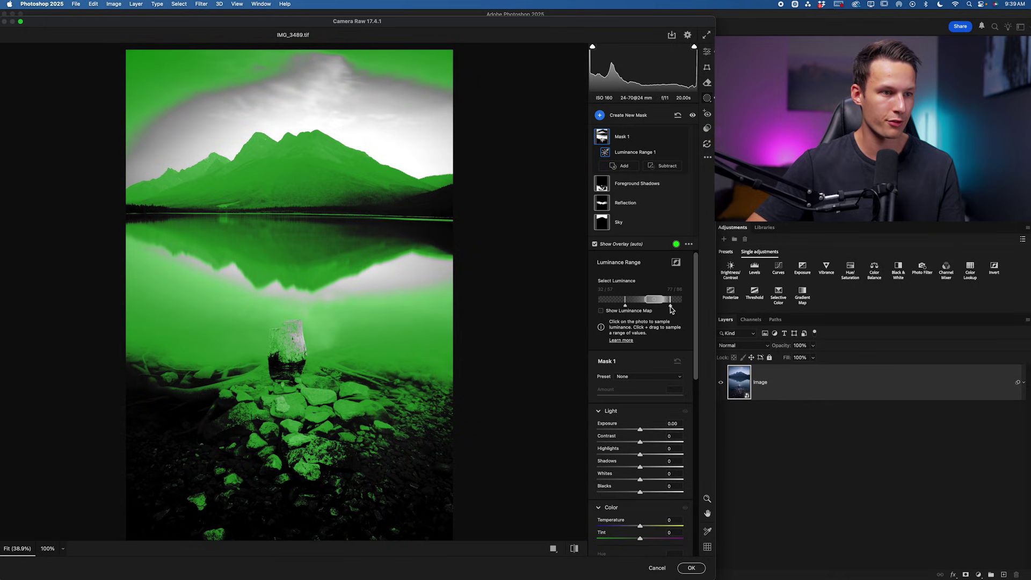
drag(626, 310, 634, 309)
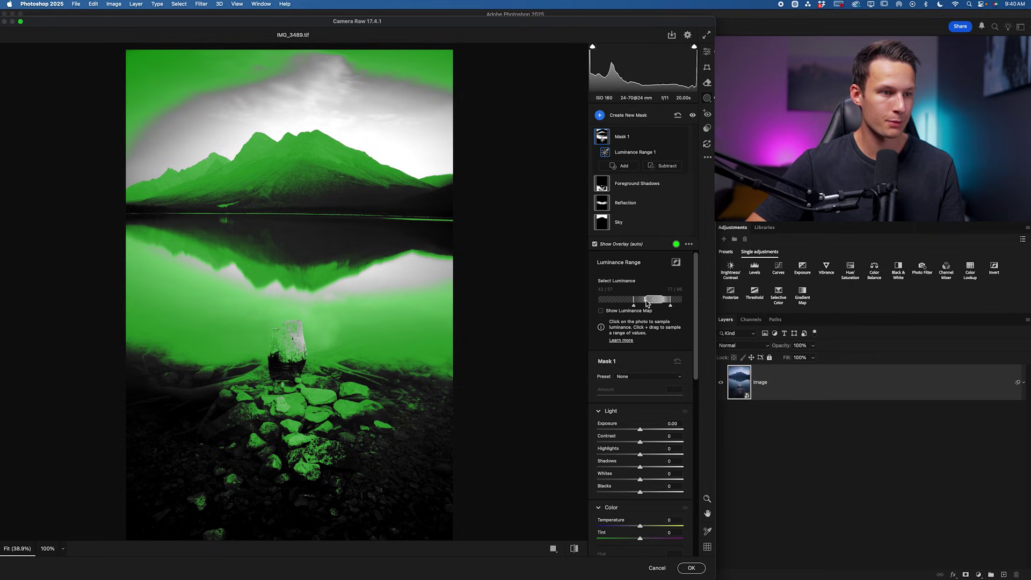
drag(645, 303, 642, 302)
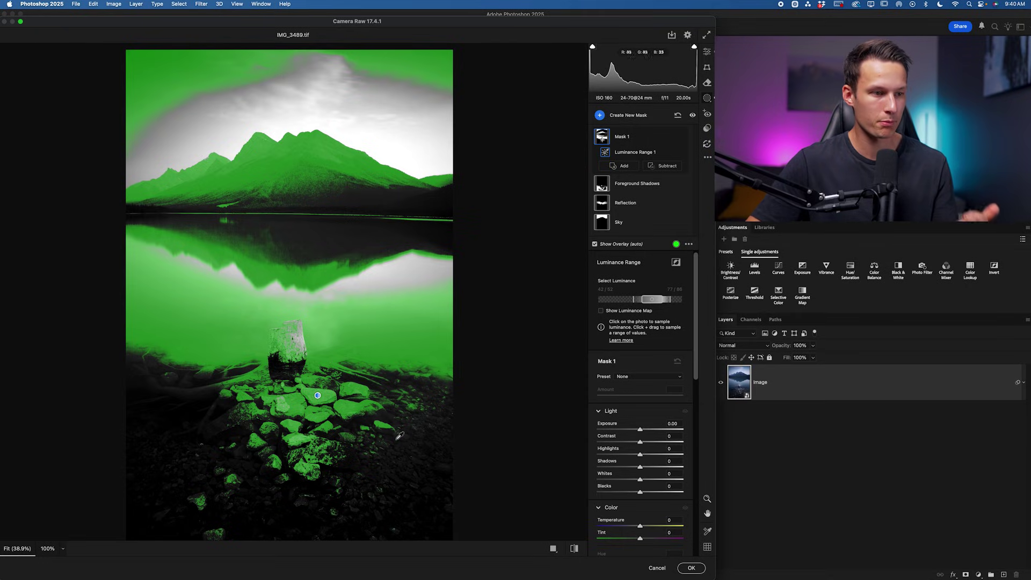
- Set the luminance mask's Exposure to +0.25, Whites to +42 and Blacks to -12
drag(642, 433, 645, 433)
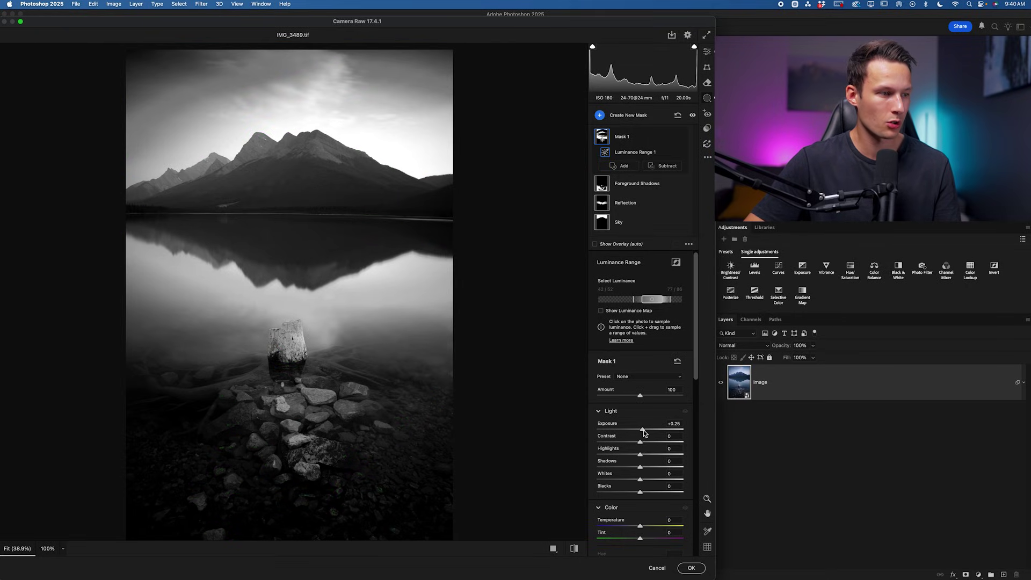
drag(640, 479, 649, 480)
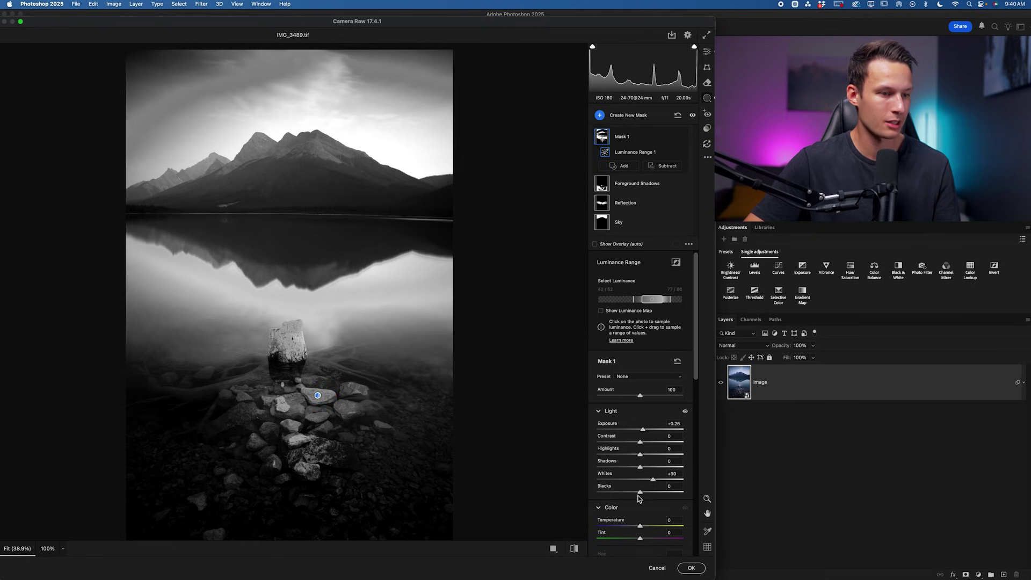
drag(632, 492, 659, 480)
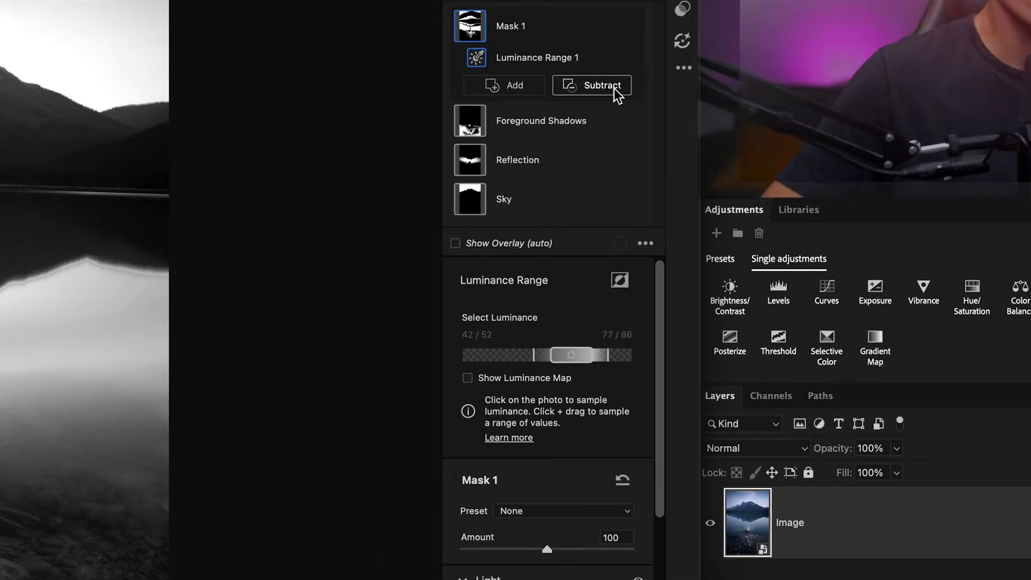
- Intersect the bright-rock luminance range with a Brush mask
mouse_move(648, 153)
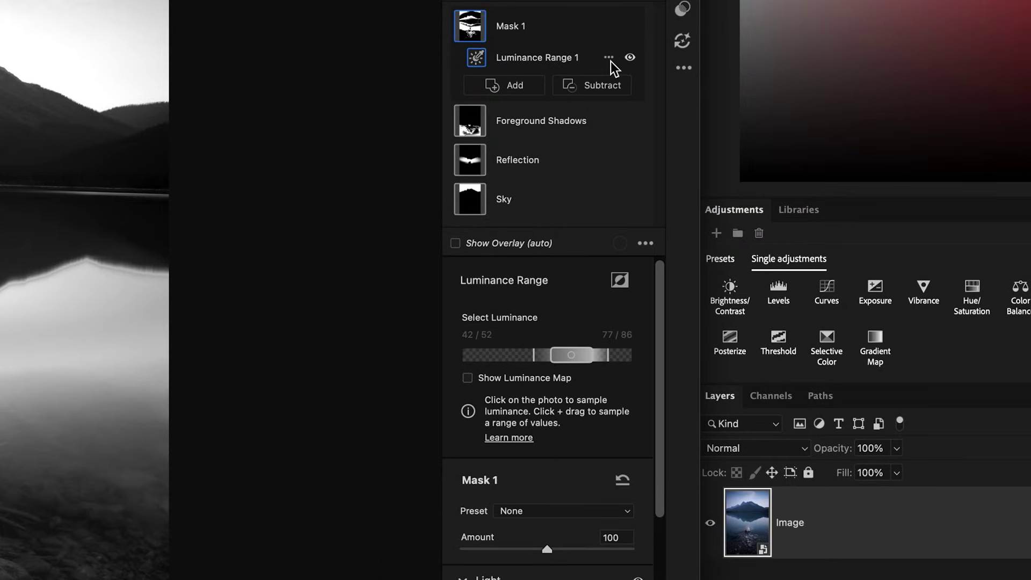
click(609, 58)
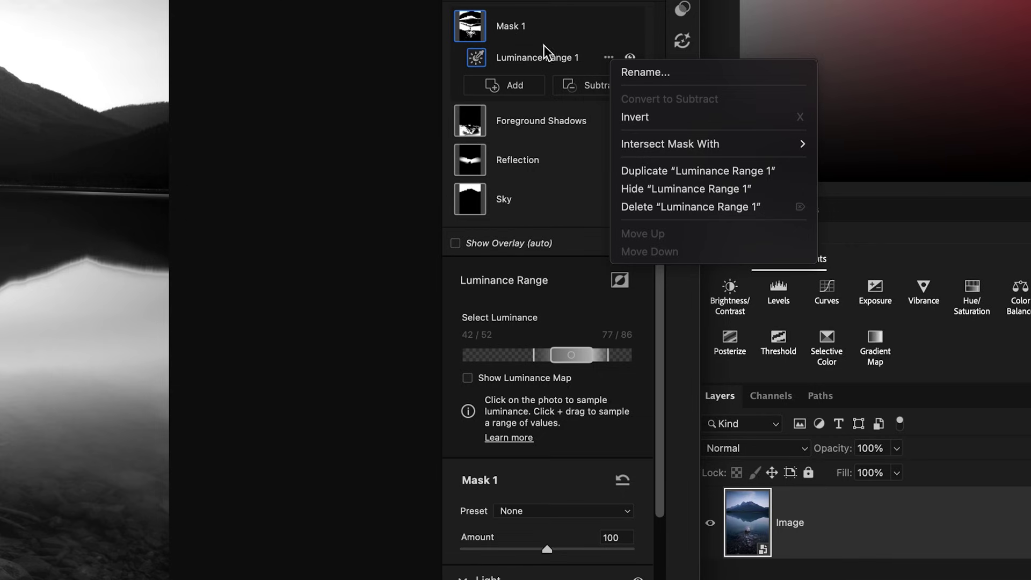
mouse_move(657, 143)
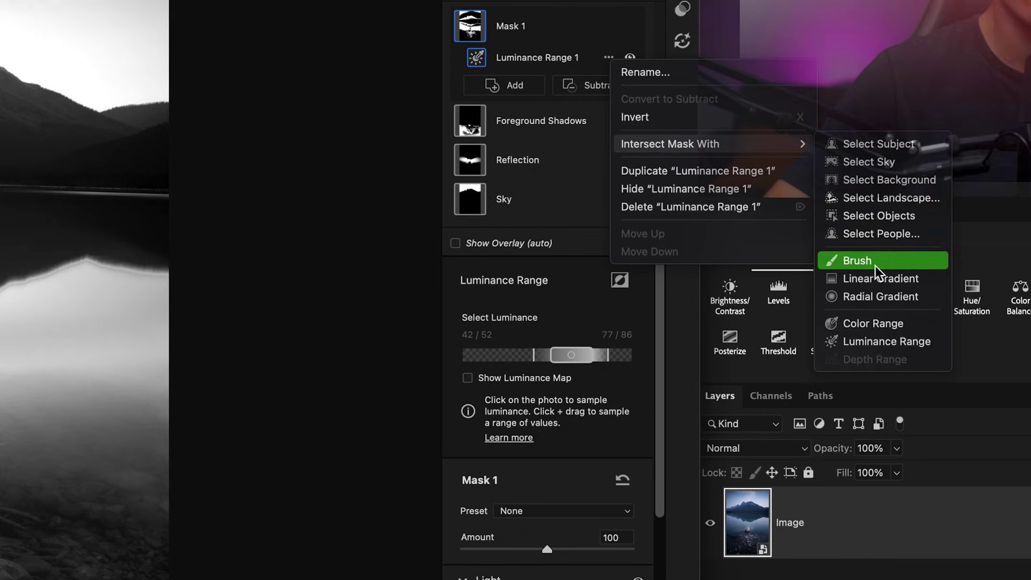
click(857, 260)
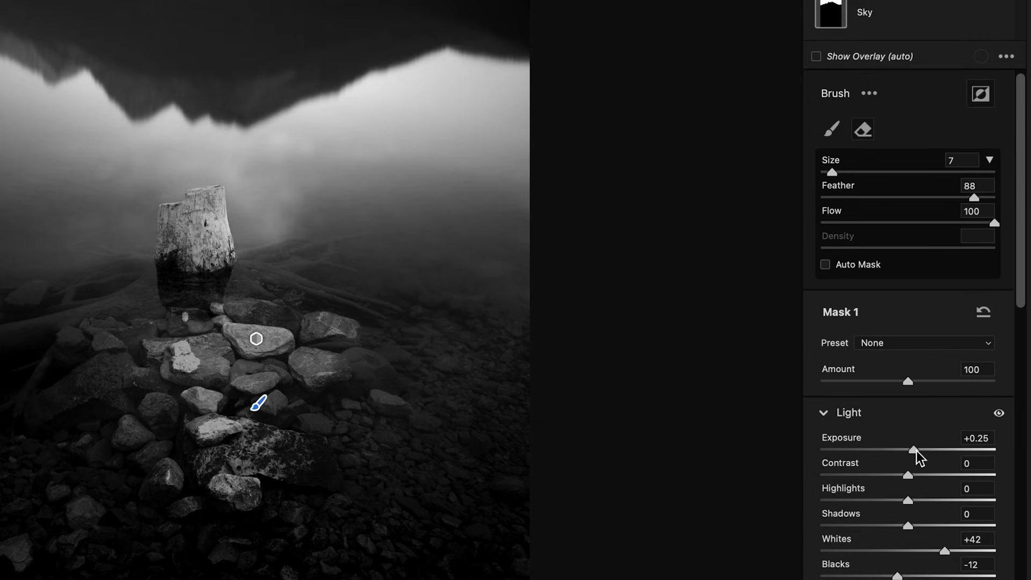
- Raise the brushed luminance mask's Exposure to +0.45
drag(916, 451, 918, 450)
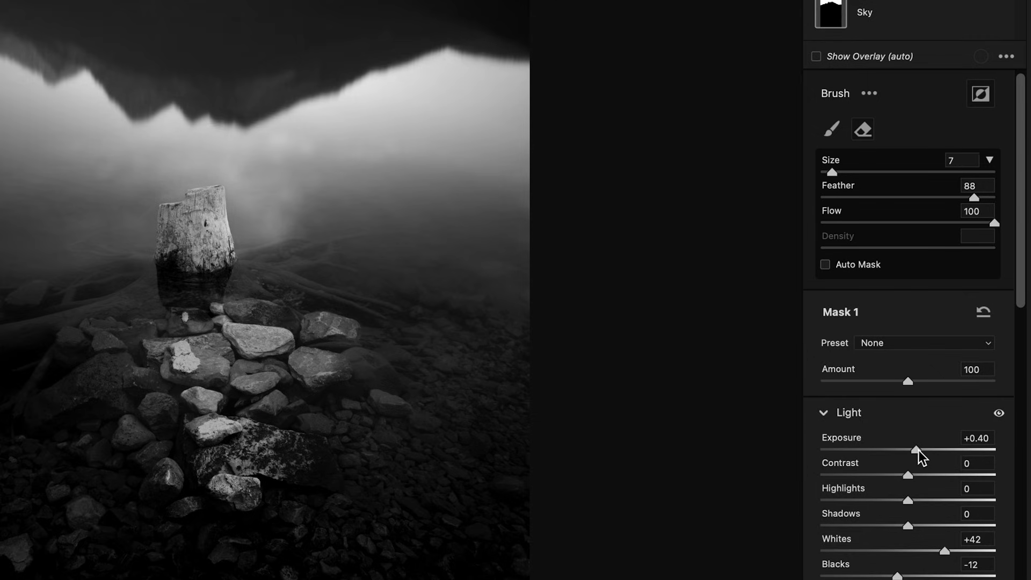
scroll(954, 473, down, 3)
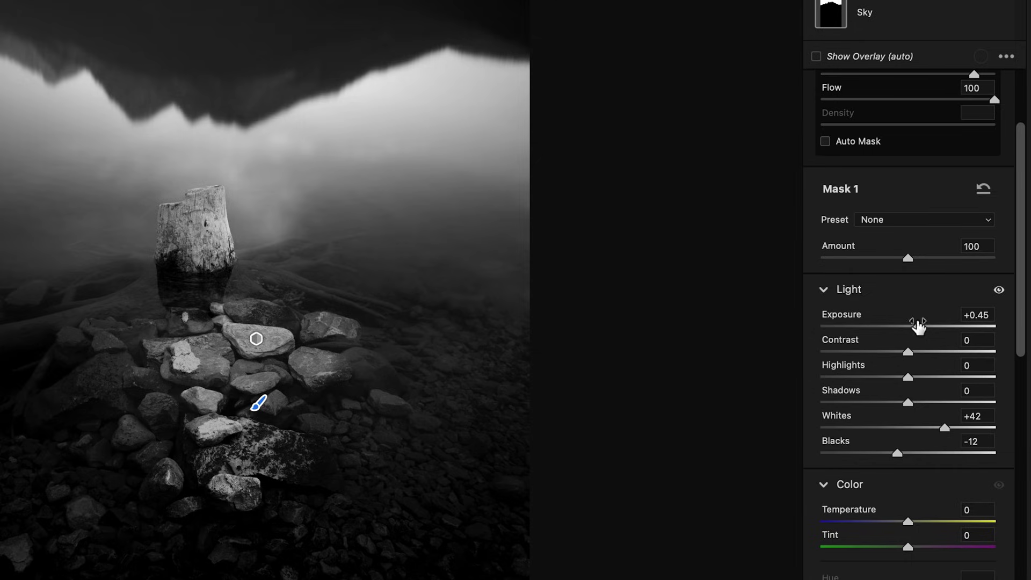
drag(919, 330, 918, 329)
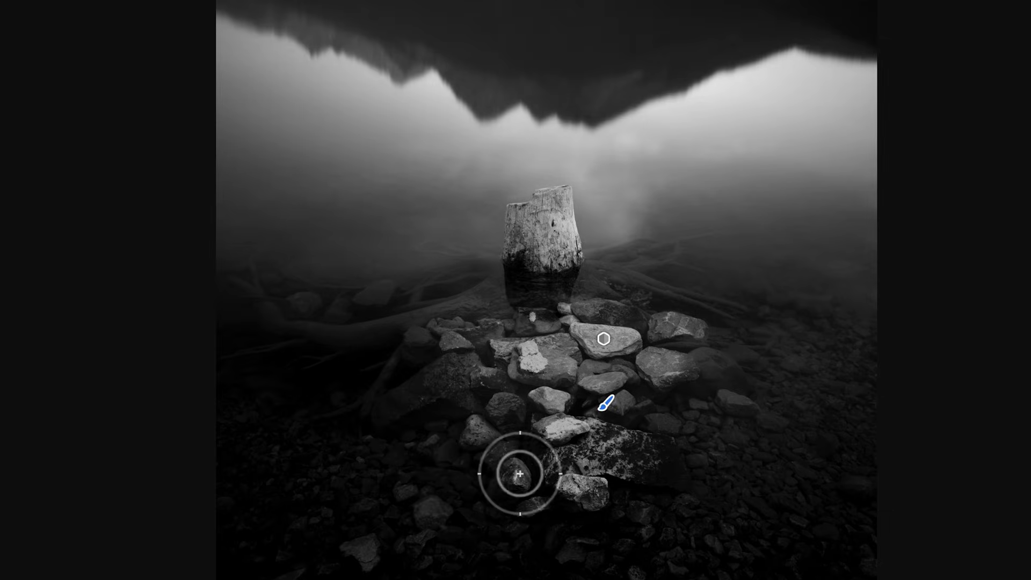
- Paint the intersecting brush mask over the central foreground rocks and the stump, switching to erase mode and varying the brush size
mouse_move(714, 396)
mouse_down()
mouse_move(707, 364)
mouse_move(662, 339)
mouse_move(623, 335)
mouse_up()
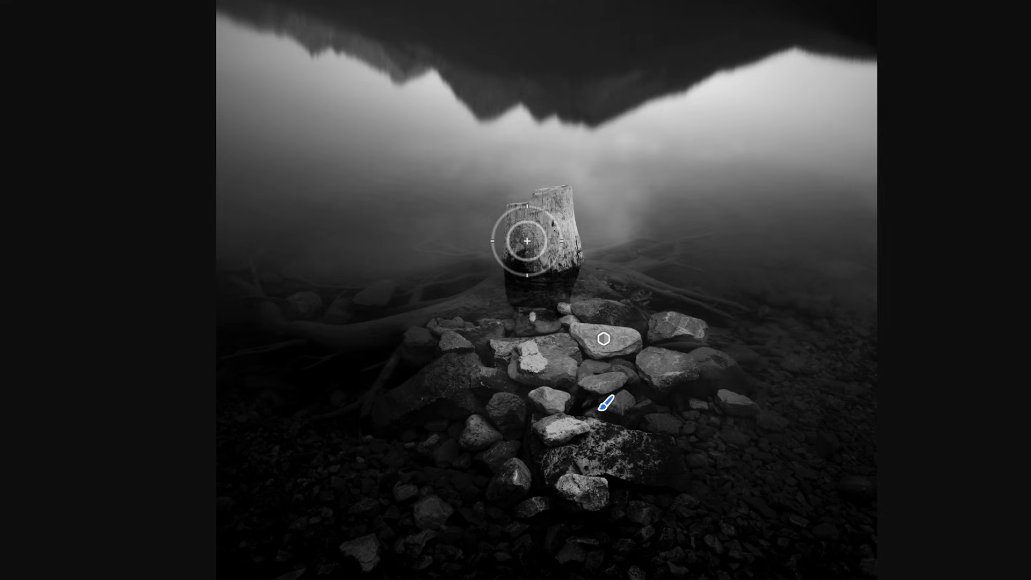
drag(525, 237, 539, 266)
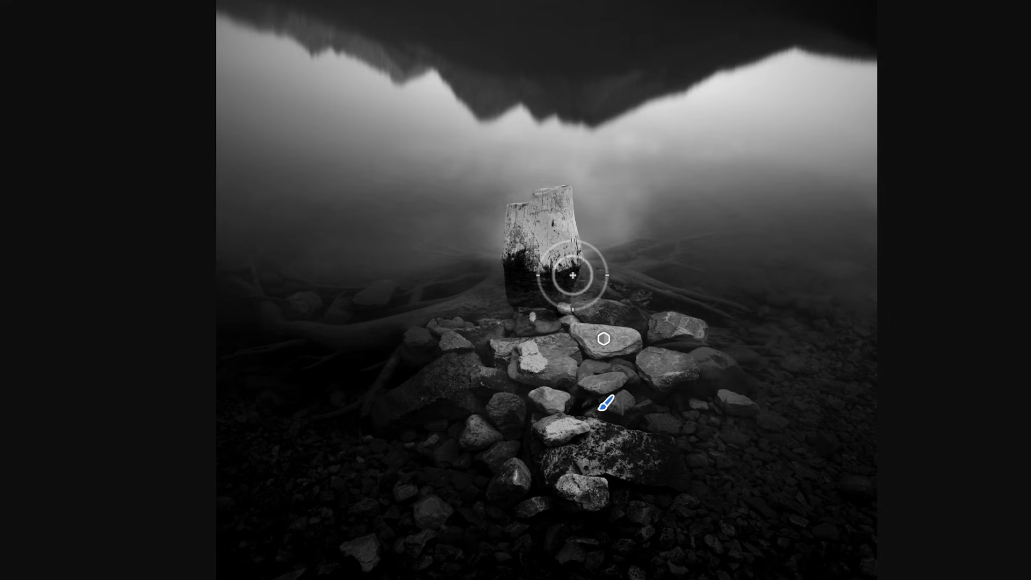
key(ctrl+z)
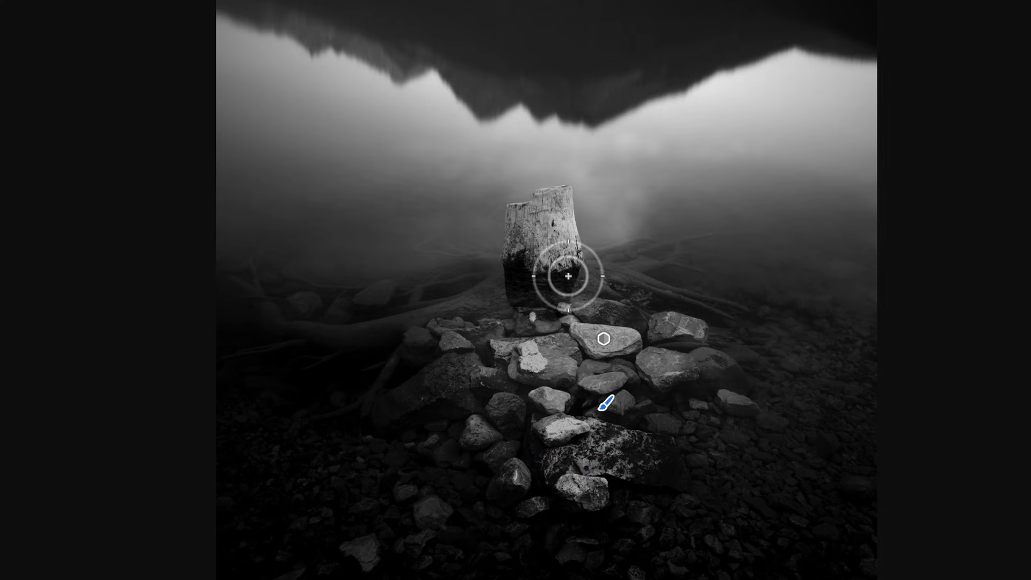
key(alt)
scroll(838, 295, up, 5)
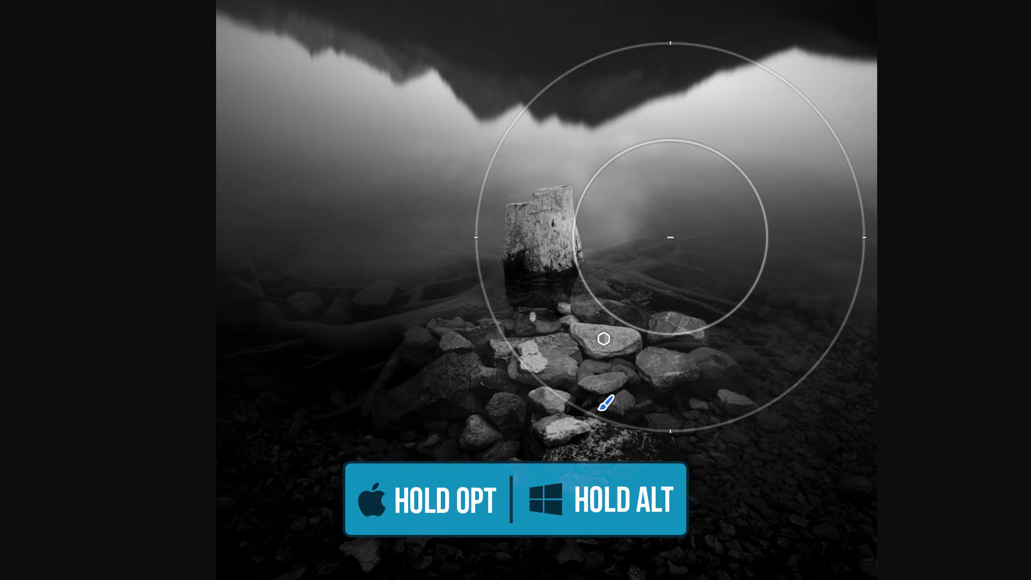
key(alt)
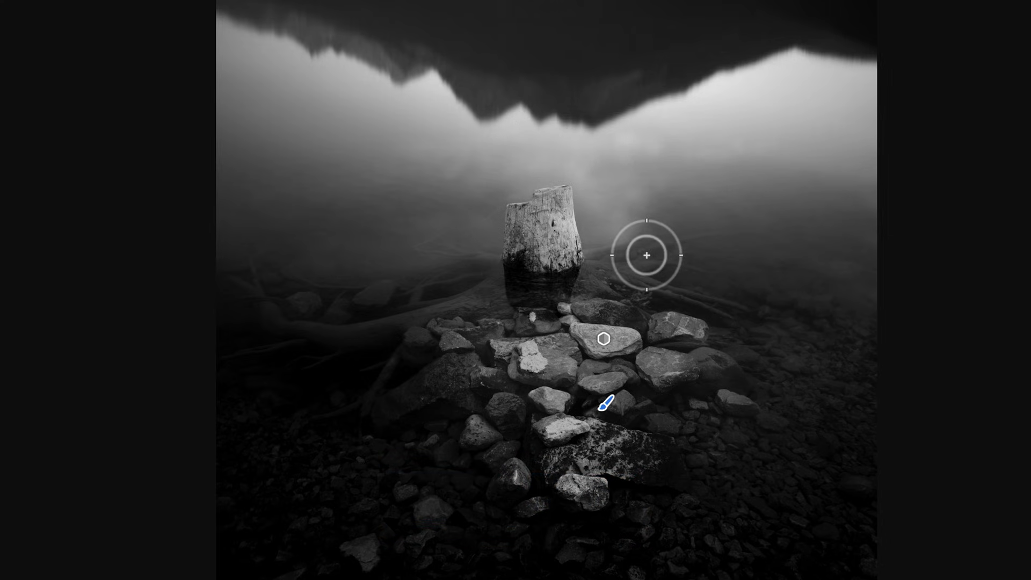
scroll(647, 266, down, 3)
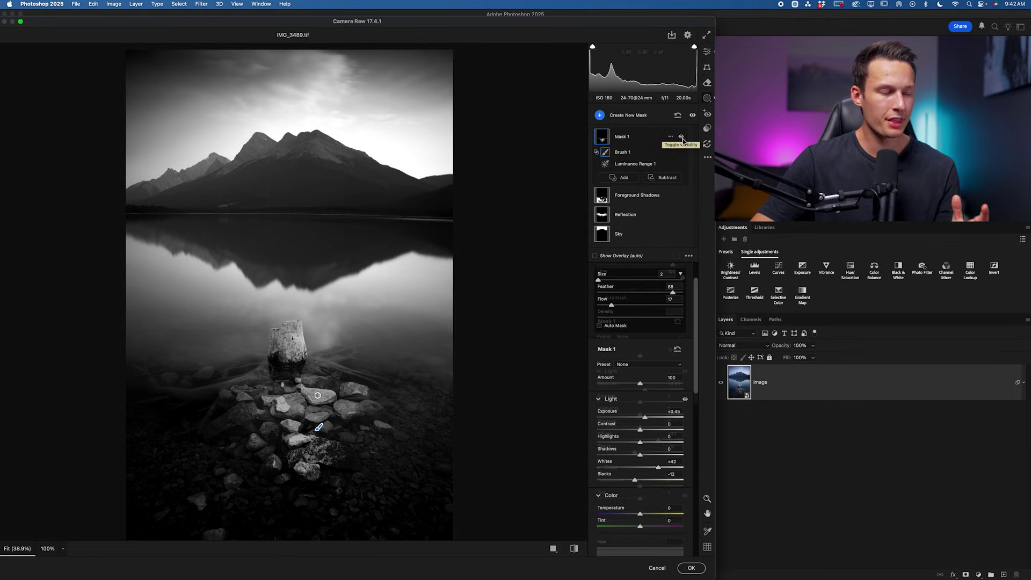
- Toggle the visibility of the rock and stump mask to compare the photo with and without its brightening
click(680, 138)
click(681, 137)
click(681, 137)
click(681, 138)
click(681, 137)
click(681, 138)
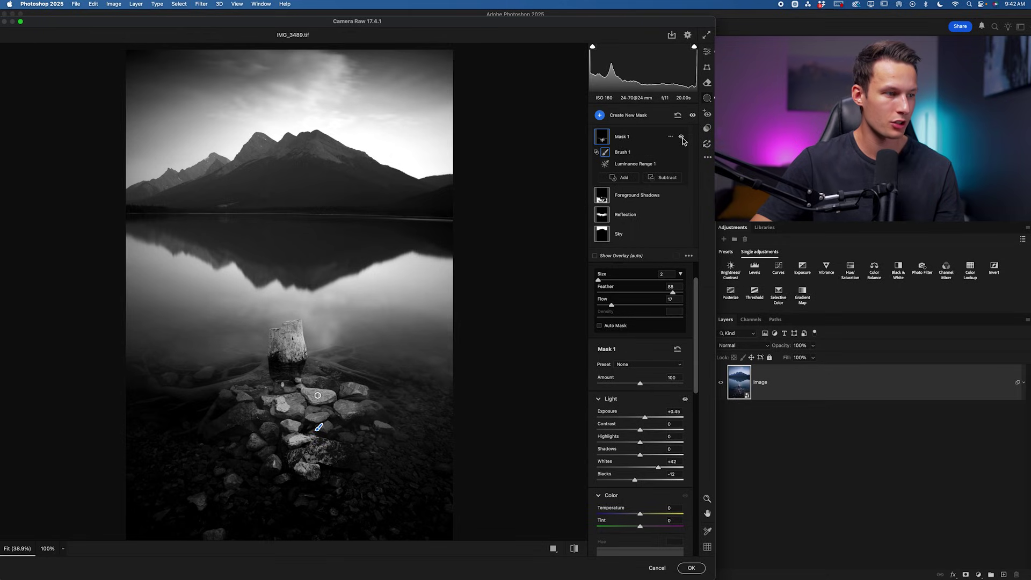
click(681, 138)
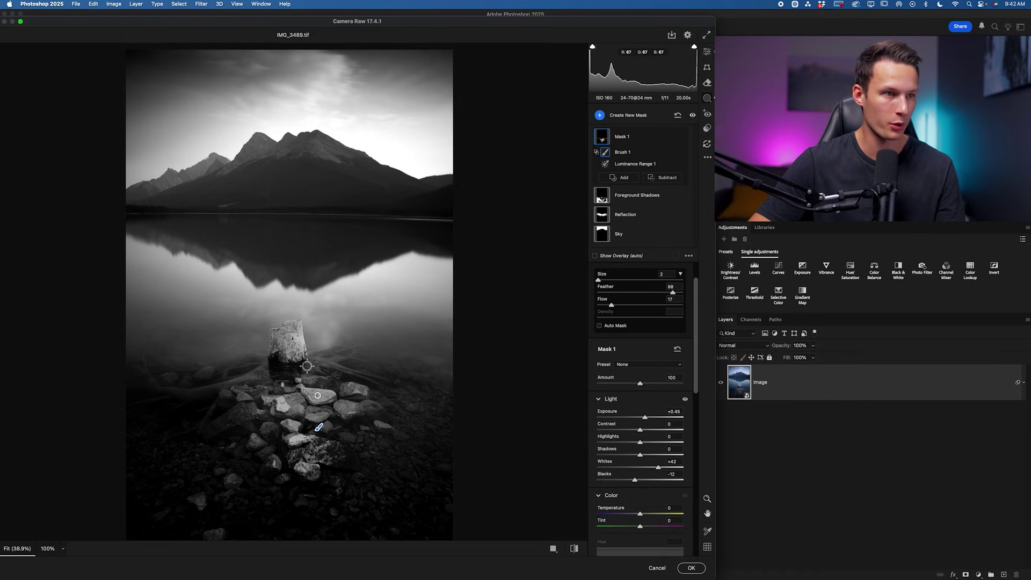
- Rename the rock and stump brightening mask as Foreground Higlights
right_click(669, 136)
click(682, 147)
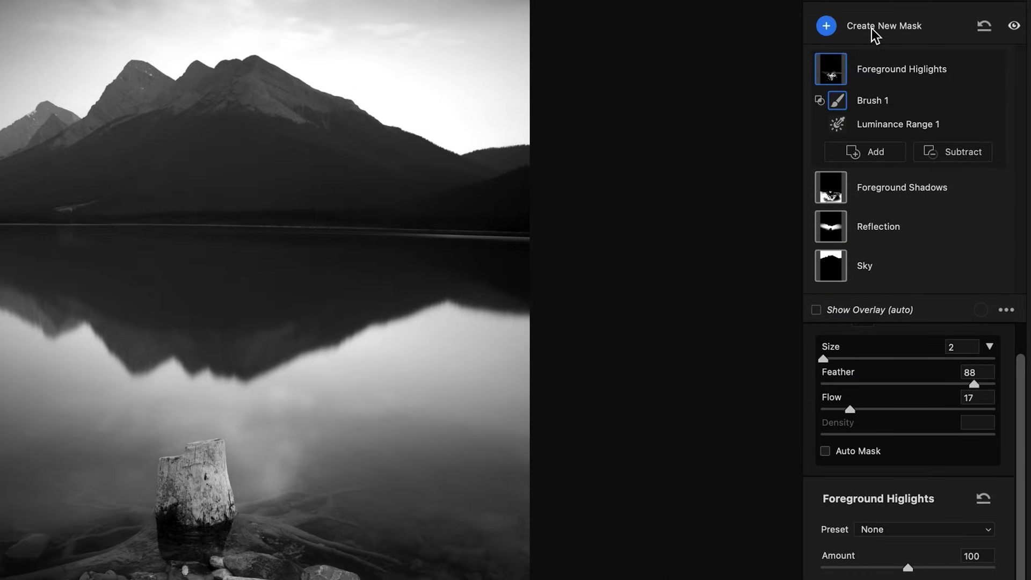
- Create a Luminance Range mask sampled from the dark mountain slope and adjust its range to 6/25 and 51/66
click(872, 27)
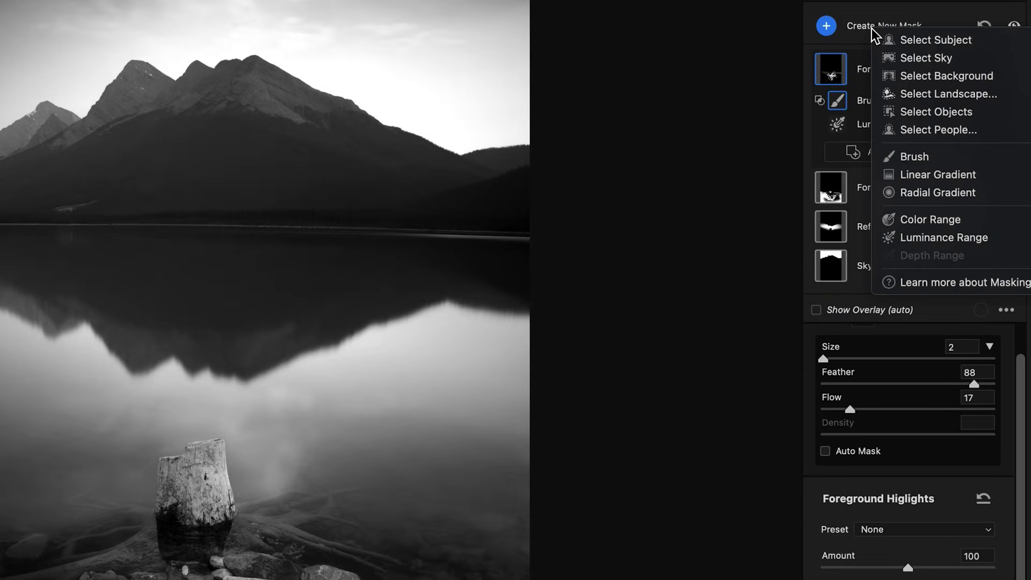
click(980, 246)
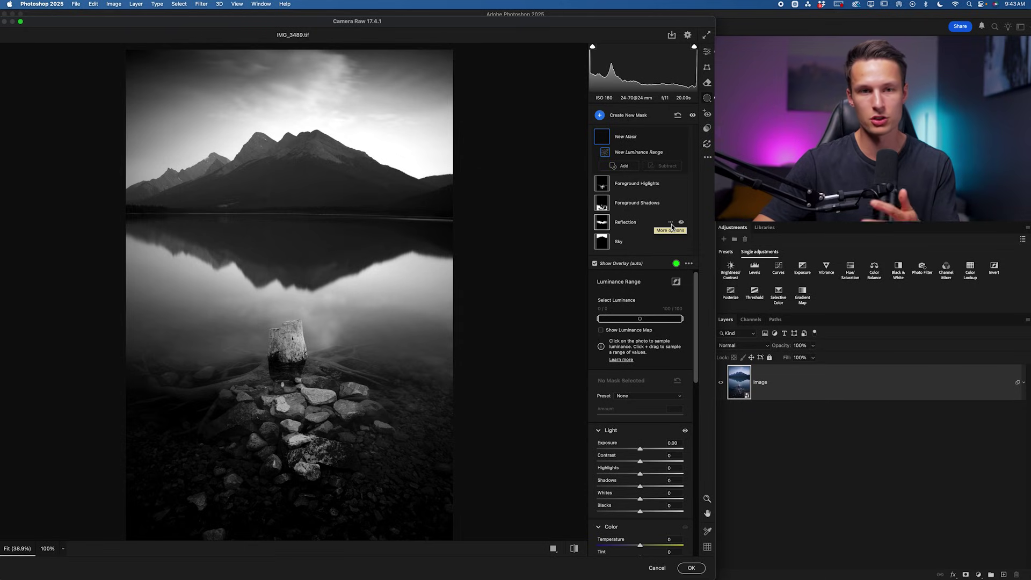
click(310, 198)
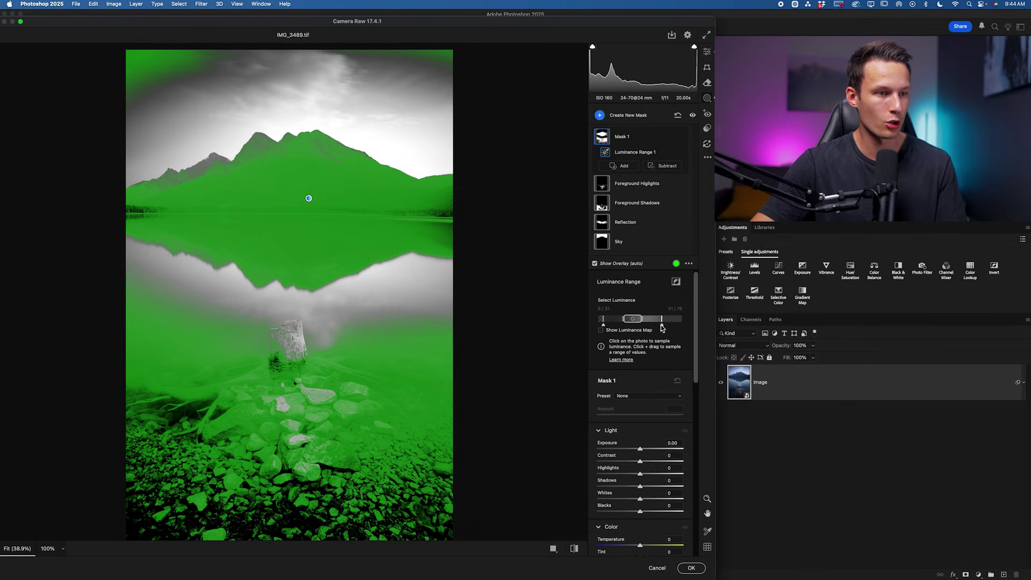
drag(664, 328, 657, 329)
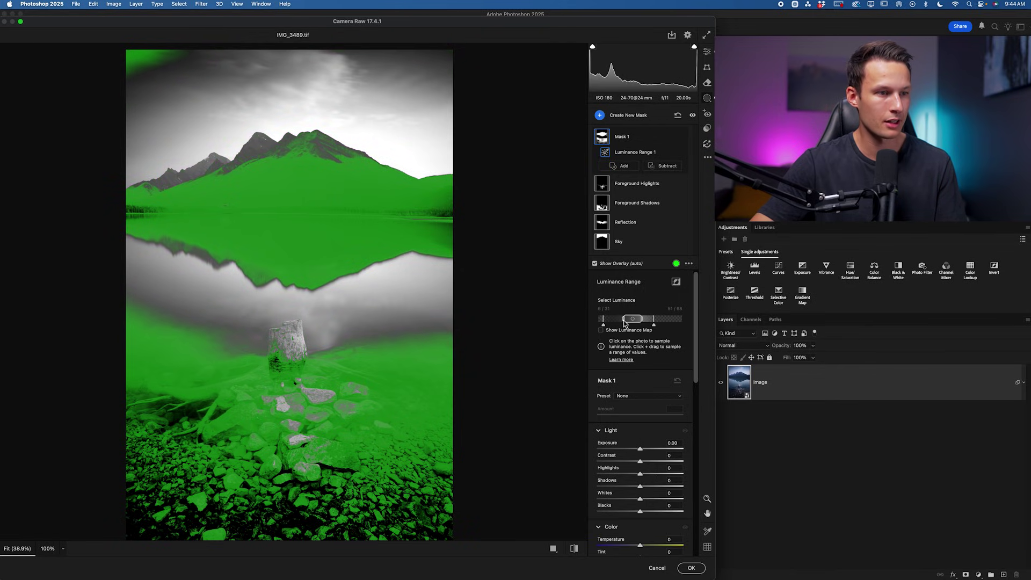
drag(617, 323, 622, 323)
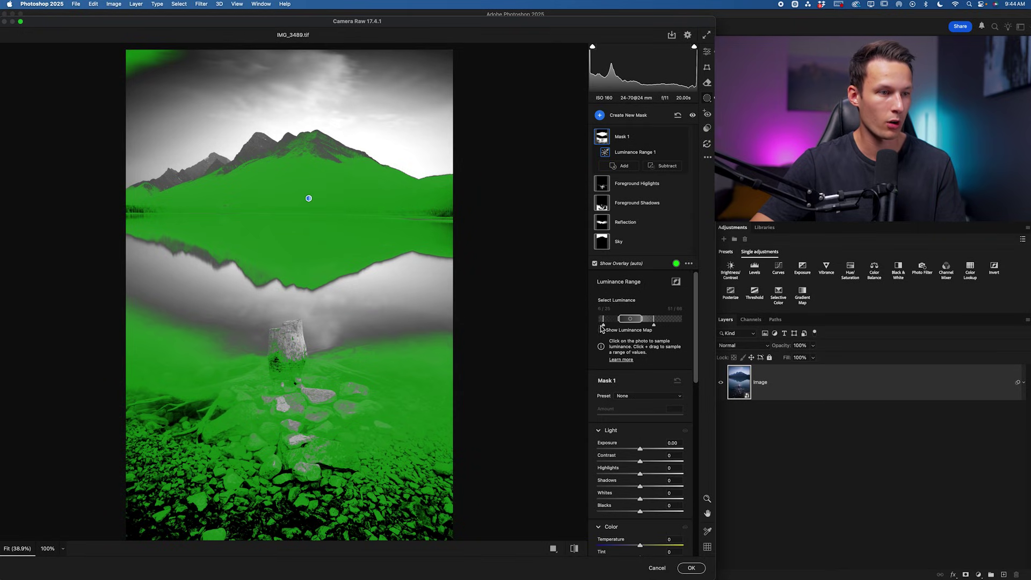
- Slightly lower the mountain mask's Exposure and intersect its luminance range with a Brush mask
drag(640, 453, 638, 452)
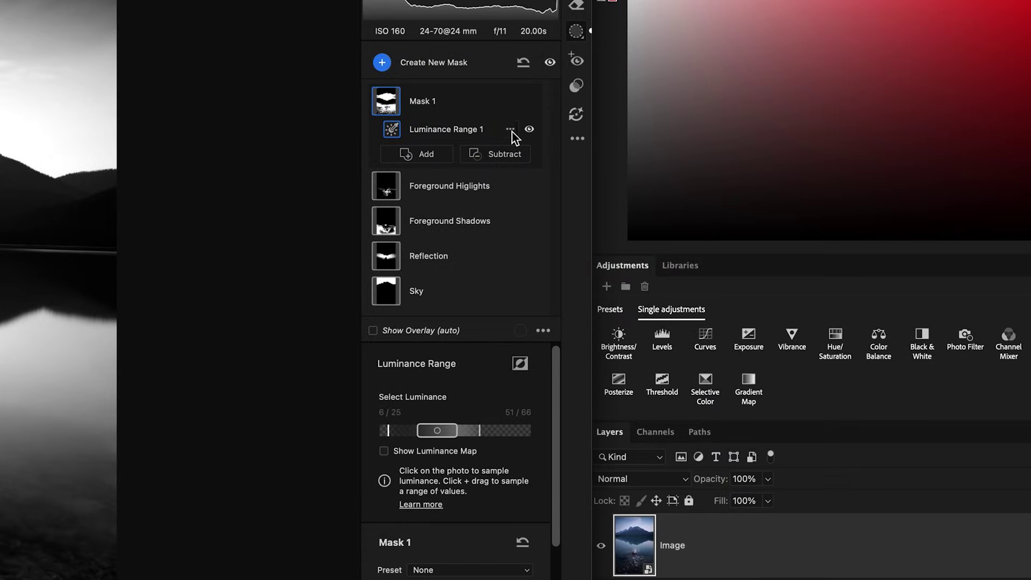
click(511, 129)
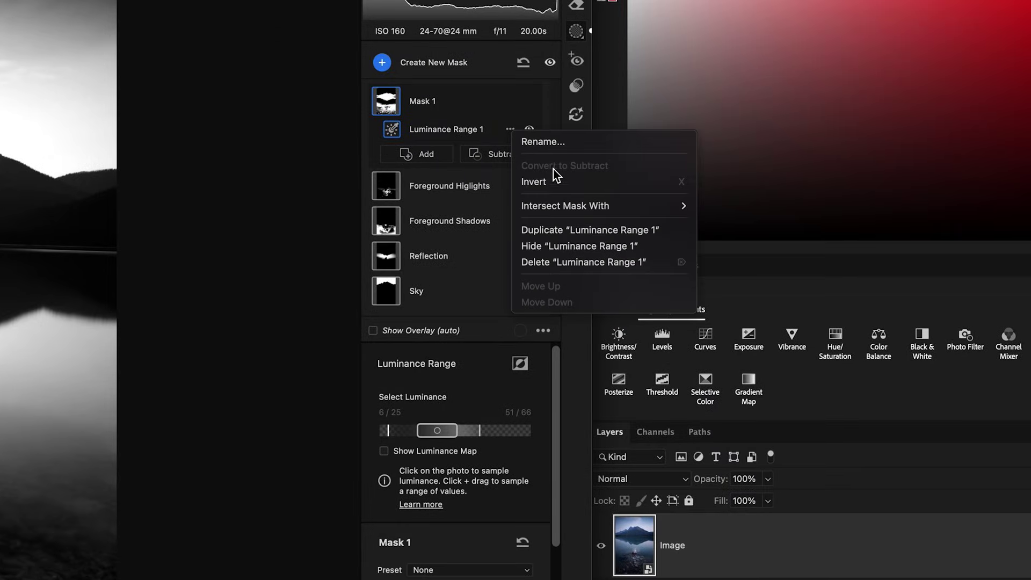
mouse_move(568, 207)
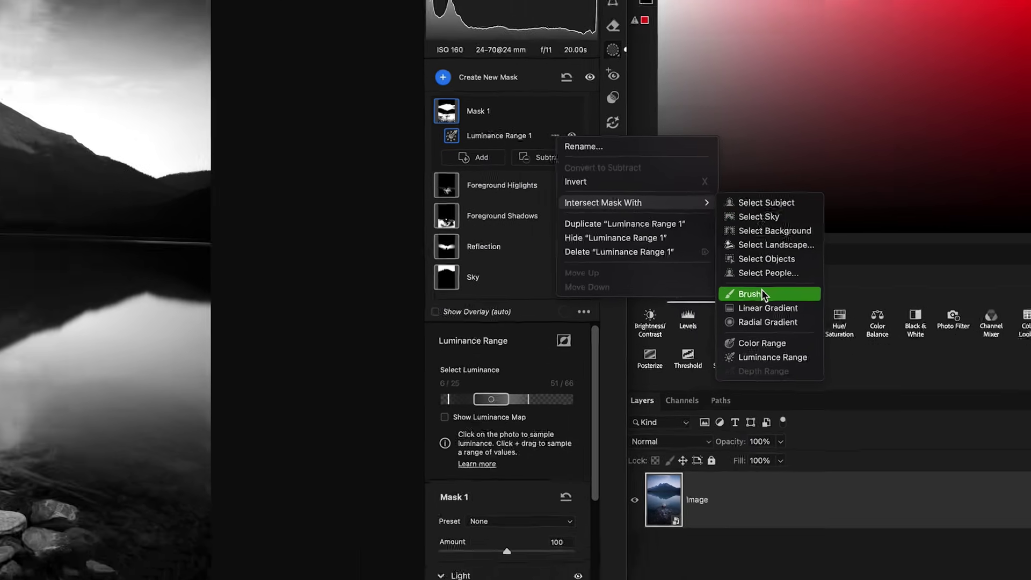
click(762, 290)
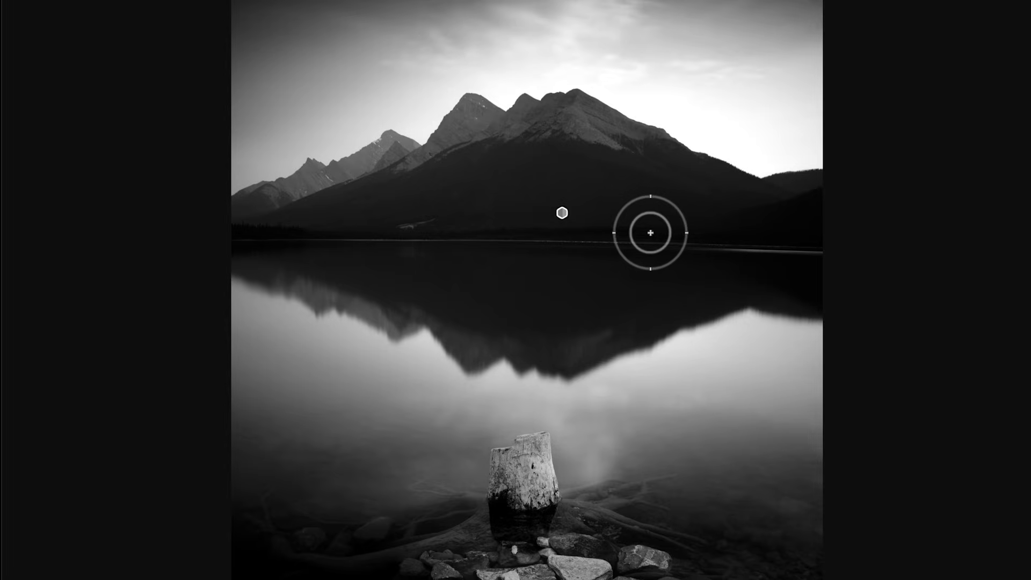
click(427, 195)
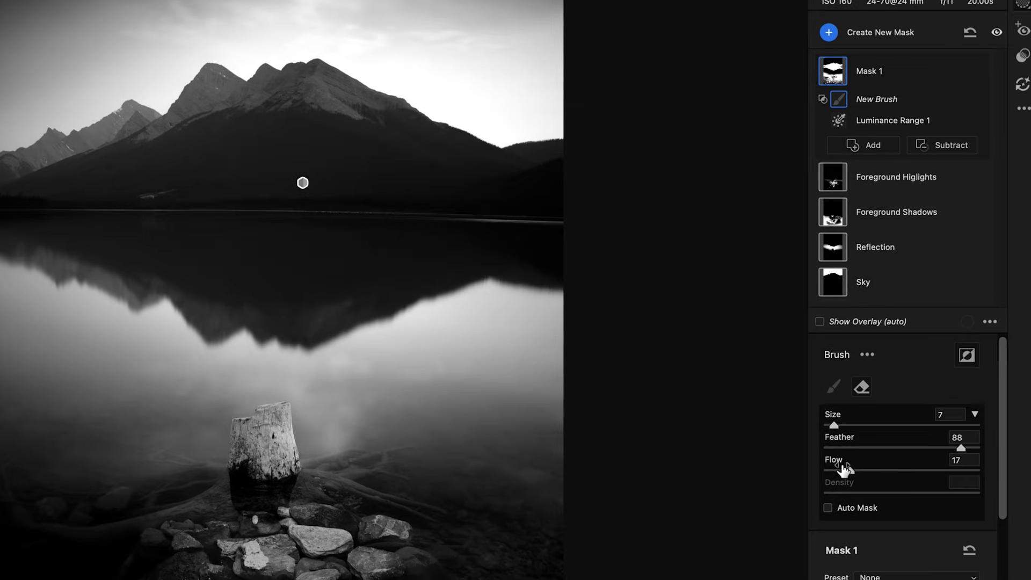